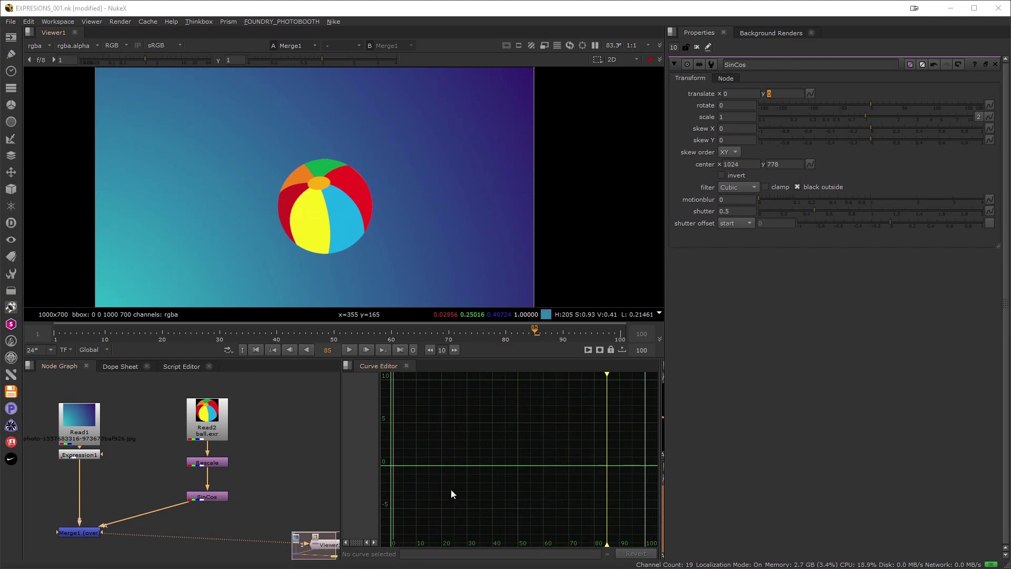
Move the SinCos node off to the side below Rescale and drive its translate x with the expression sin(frame)
drag(223, 499, 174, 501)
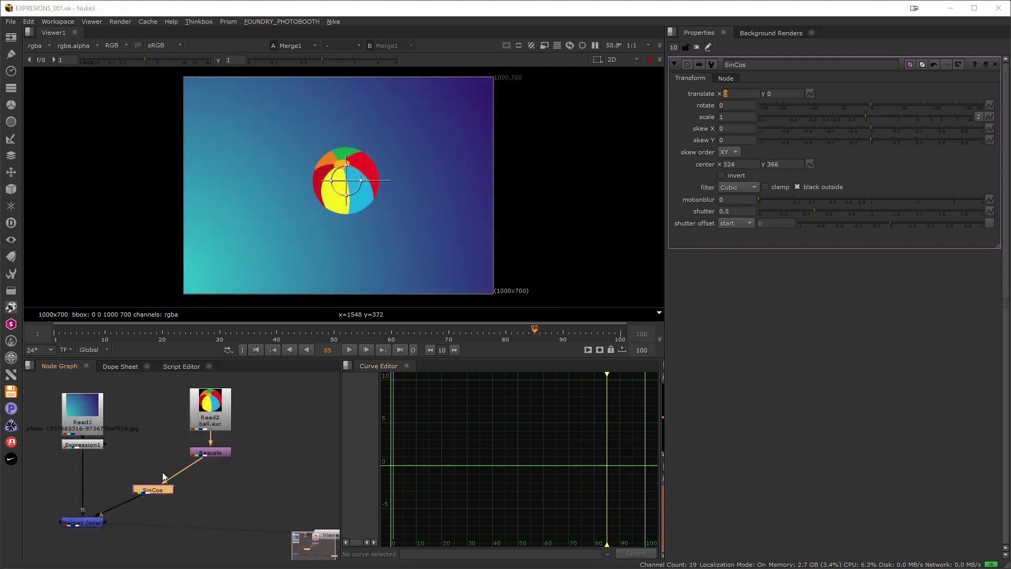
click(158, 490)
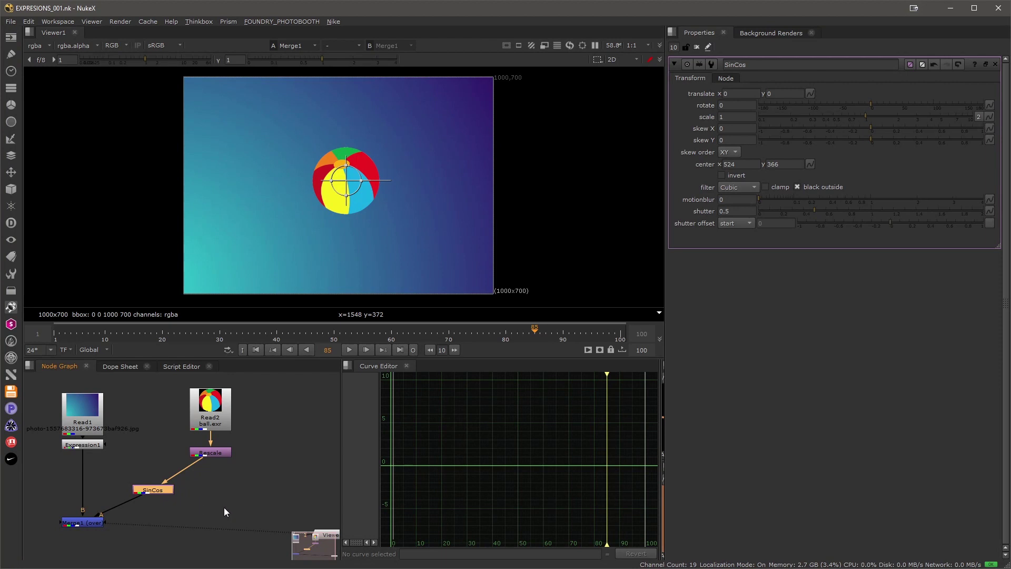
click(698, 99)
key(equal)
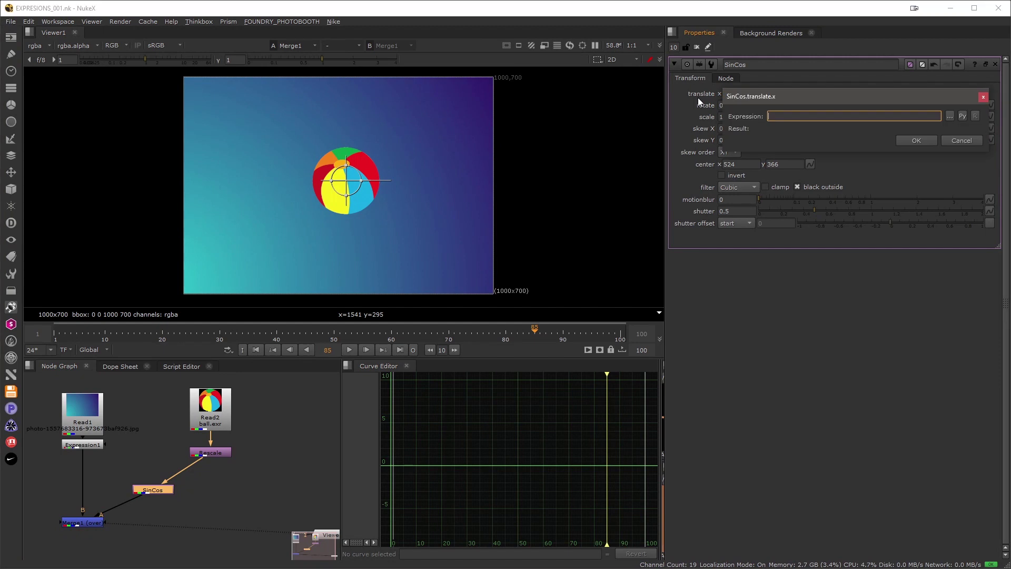
drag(750, 102, 725, 319)
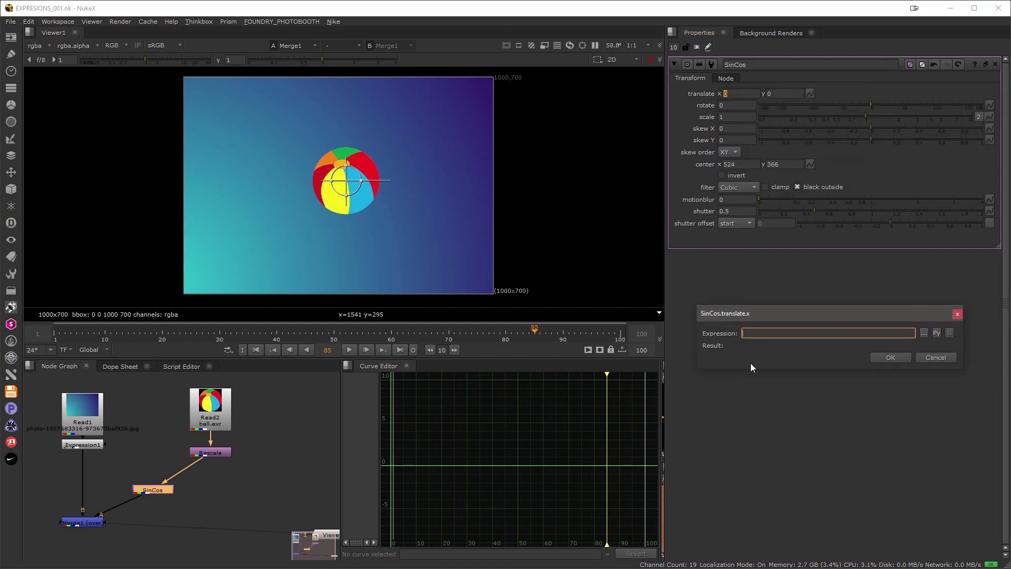
text(sin(frame))
double_click(758, 333)
click(881, 357)
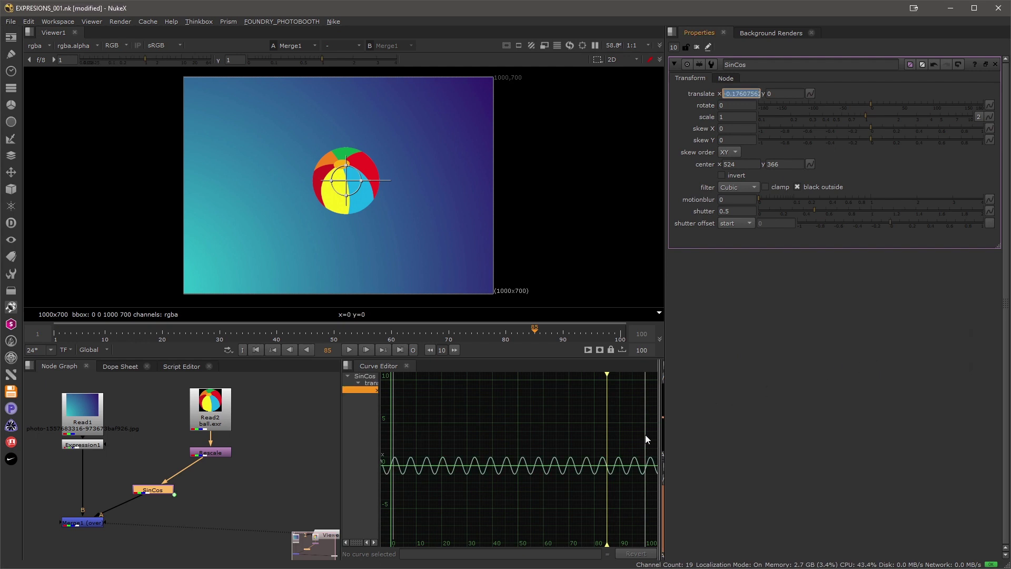
View the sine curve and play the ball animation from the first frame
middle_drag(465, 472, 489, 485)
click(258, 352)
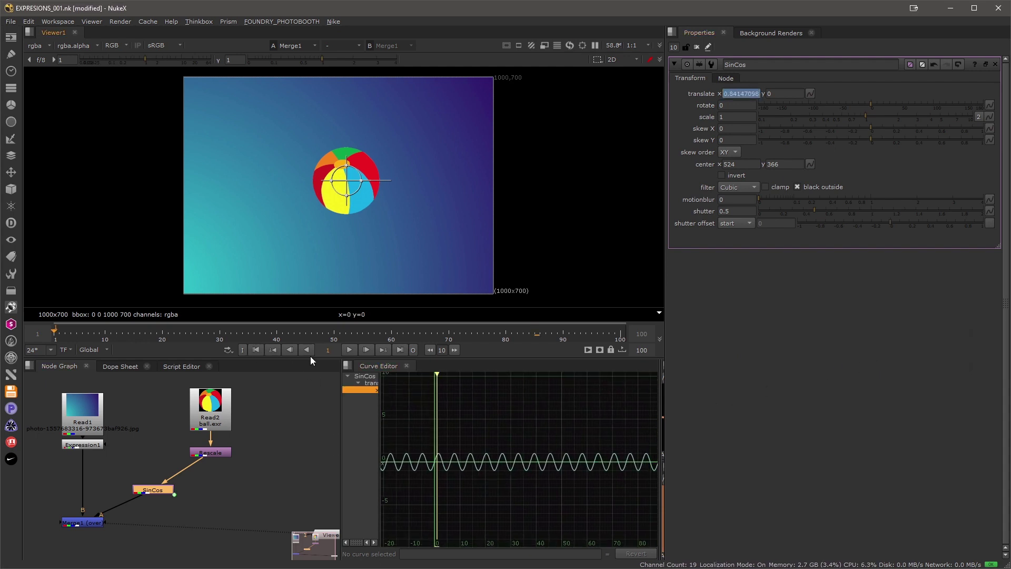
click(349, 351)
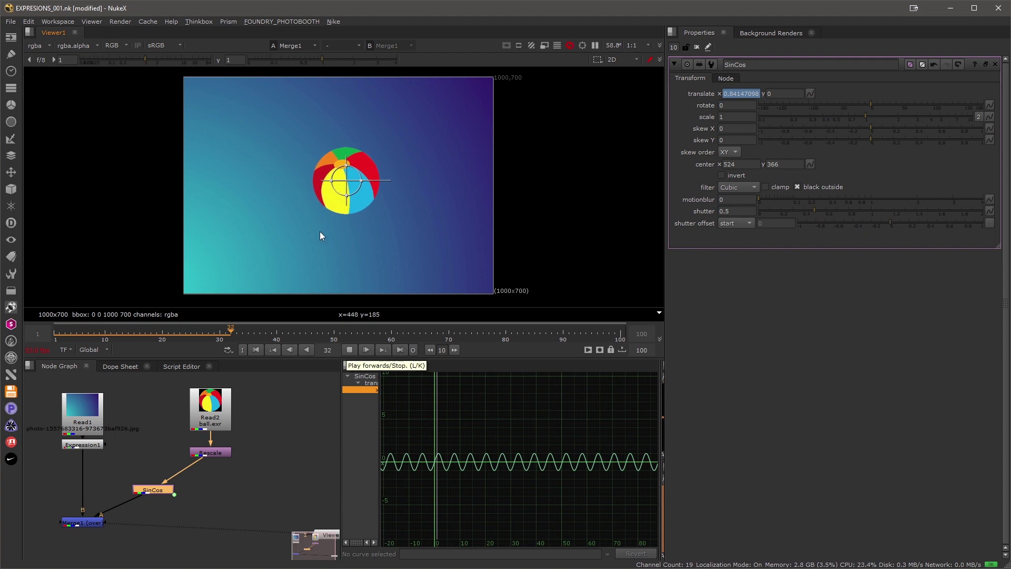
click(349, 351)
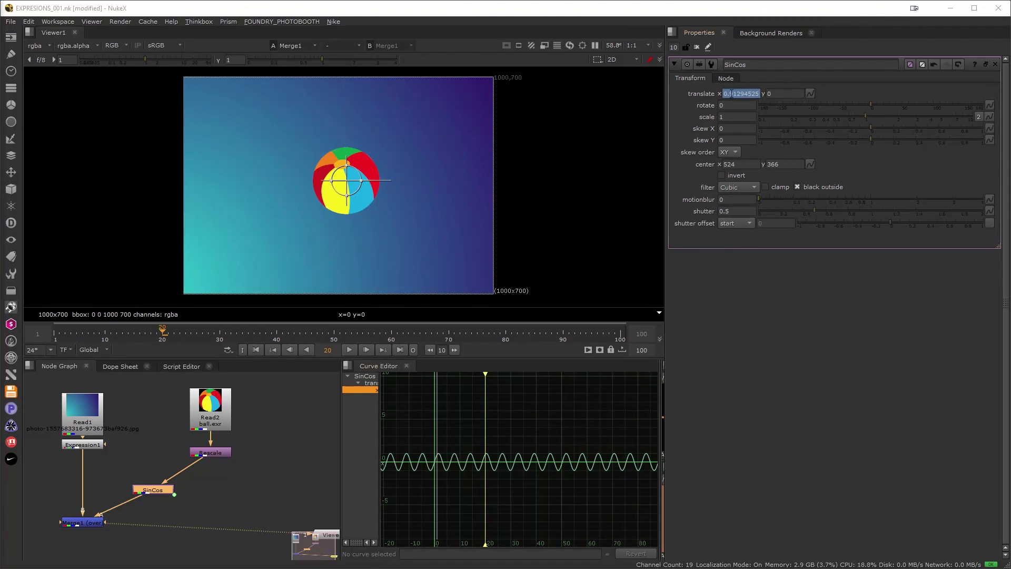
Change the SinCos translate x expression to sin(frame)*30 and play back the motion
right_click(735, 100)
click(788, 169)
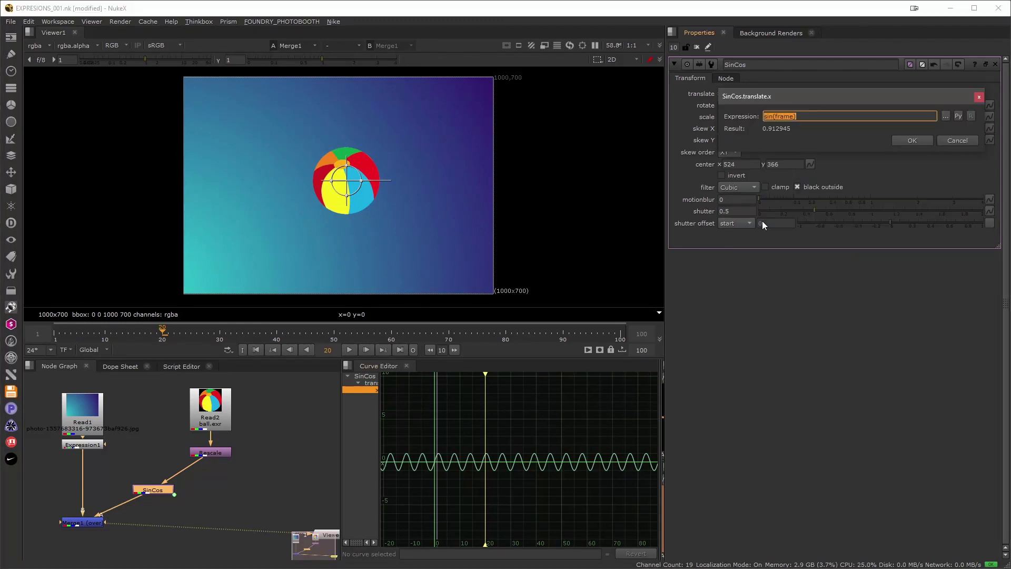
drag(786, 96, 756, 344)
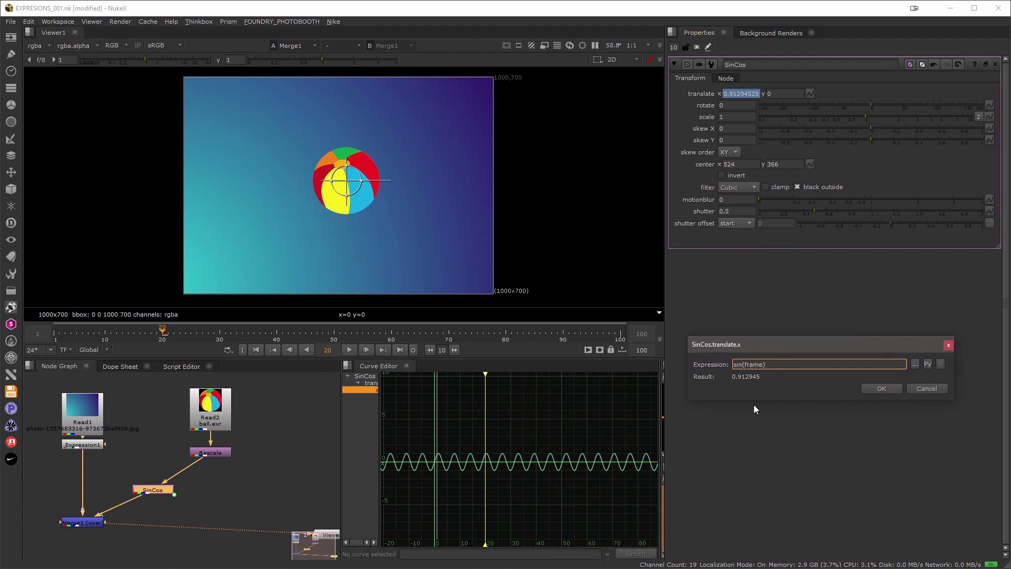
text(*30)
click(869, 388)
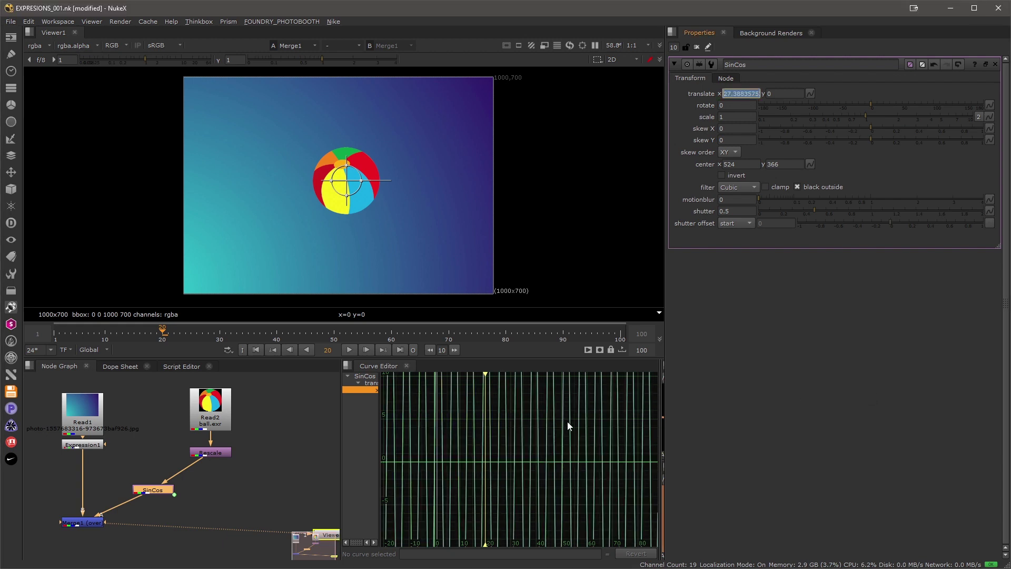
click(350, 351)
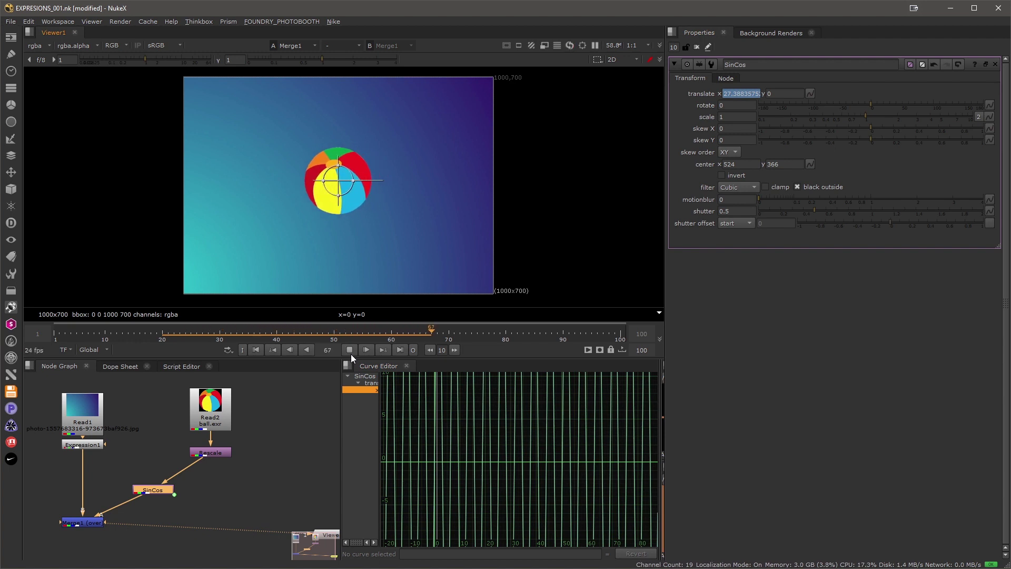
click(350, 351)
Change the SinCos translate x expression to sin(frame*0.2)*30
key(equal)
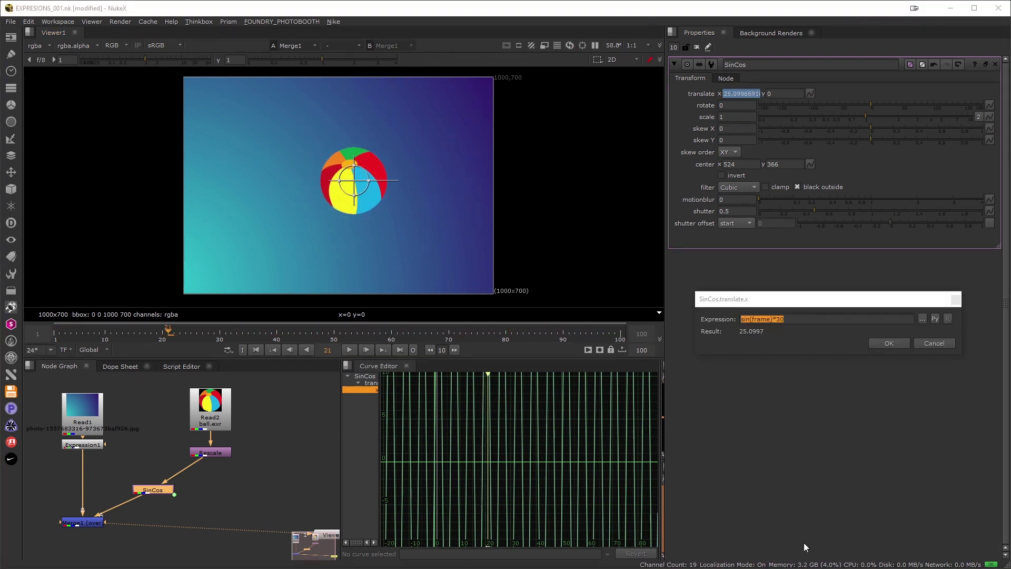
click(764, 320)
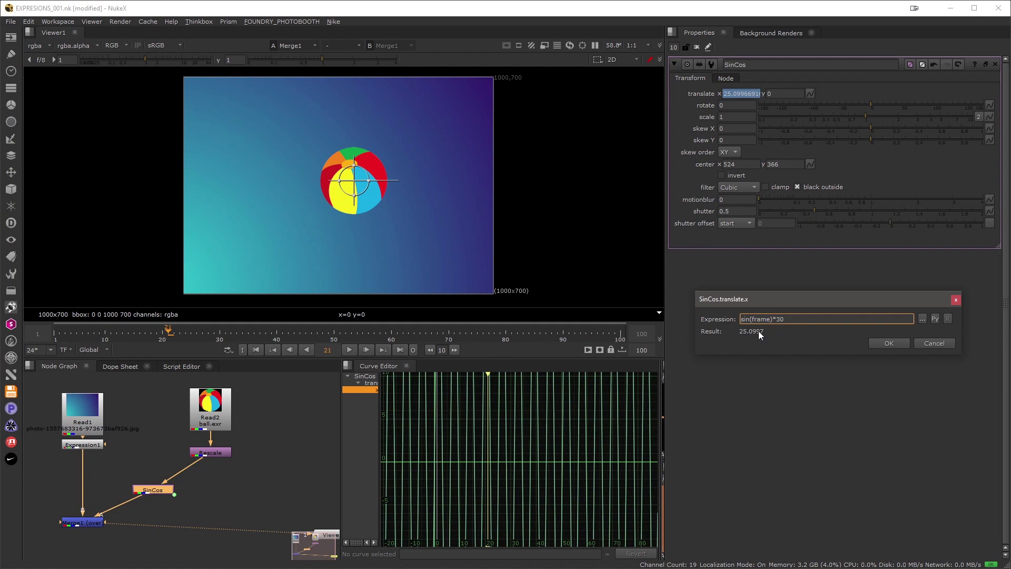
text(*0.5)
key(BackSpace)
text(2)
click(888, 344)
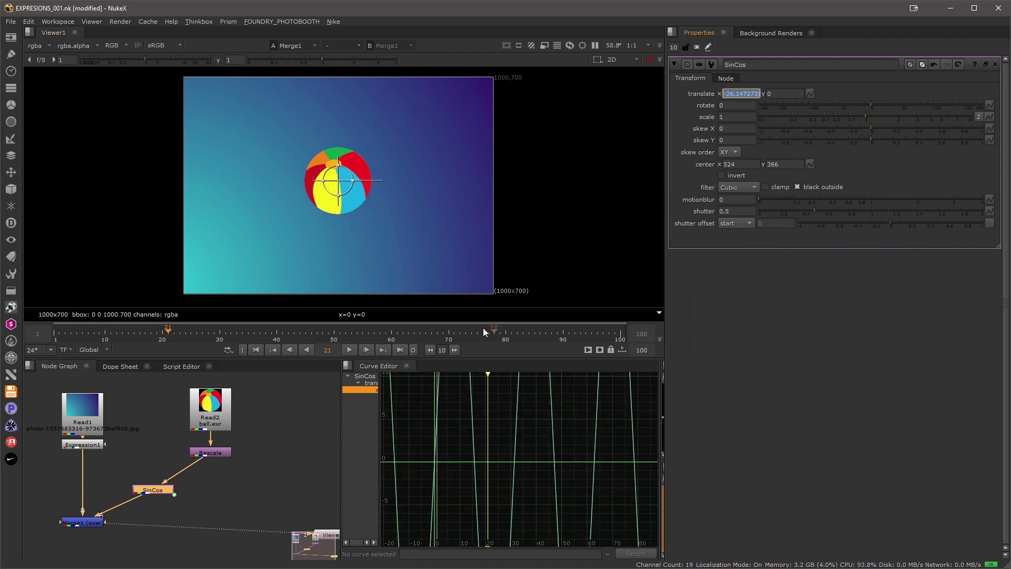
Examine the translate x curve over a wider range and play back the ball's horizontal motion
scroll(523, 479, down, 3)
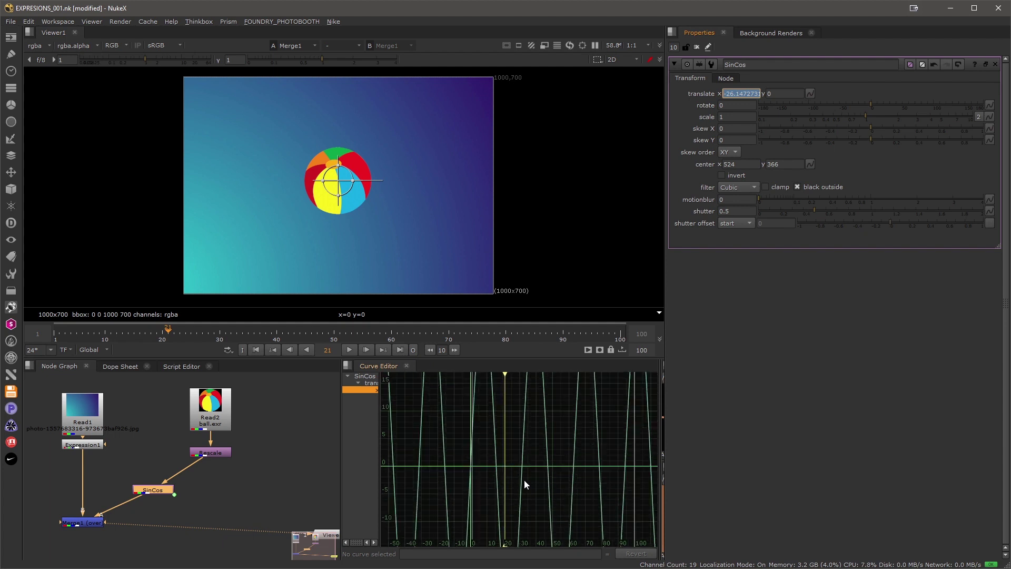
click(352, 353)
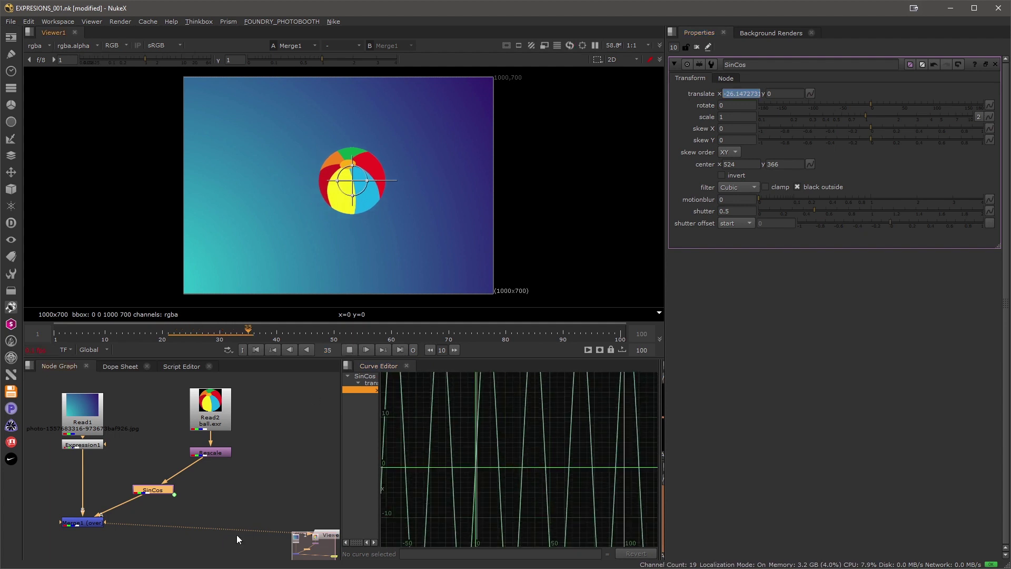
click(349, 350)
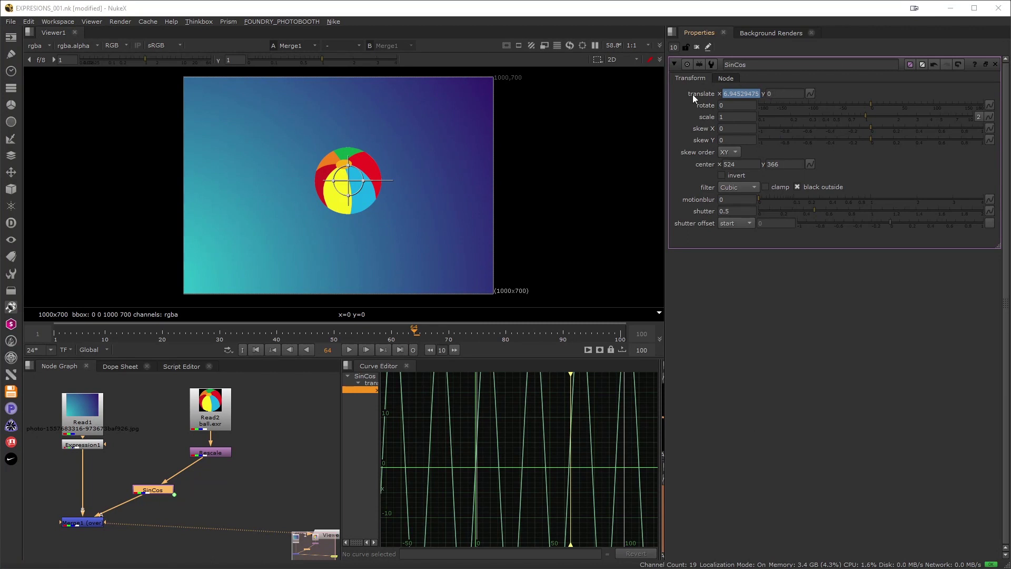
Drive the SinCos node's translate y with the expression cos(frame*0.2)*30 and play back the combined motion
click(772, 94)
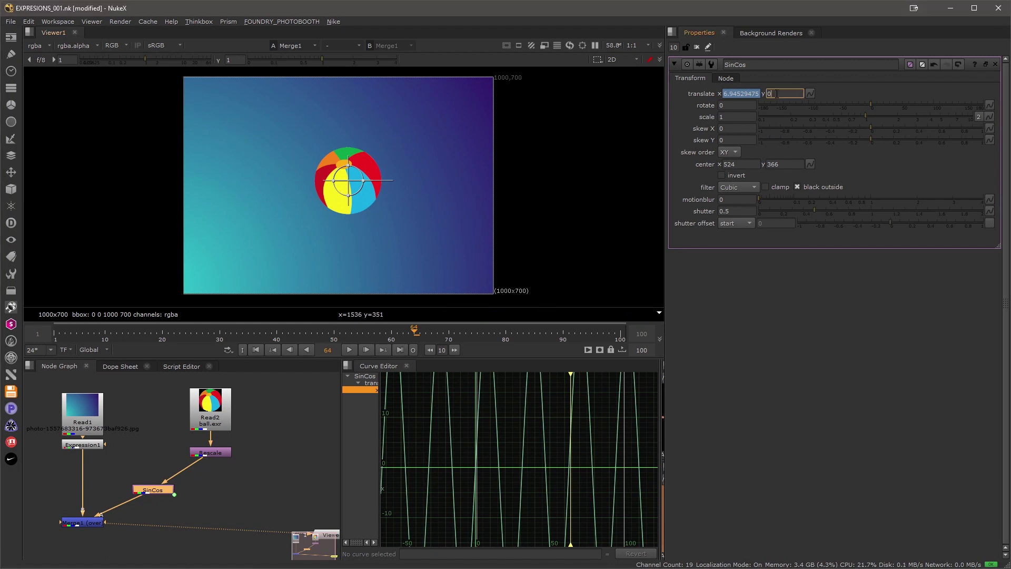
right_click(774, 98)
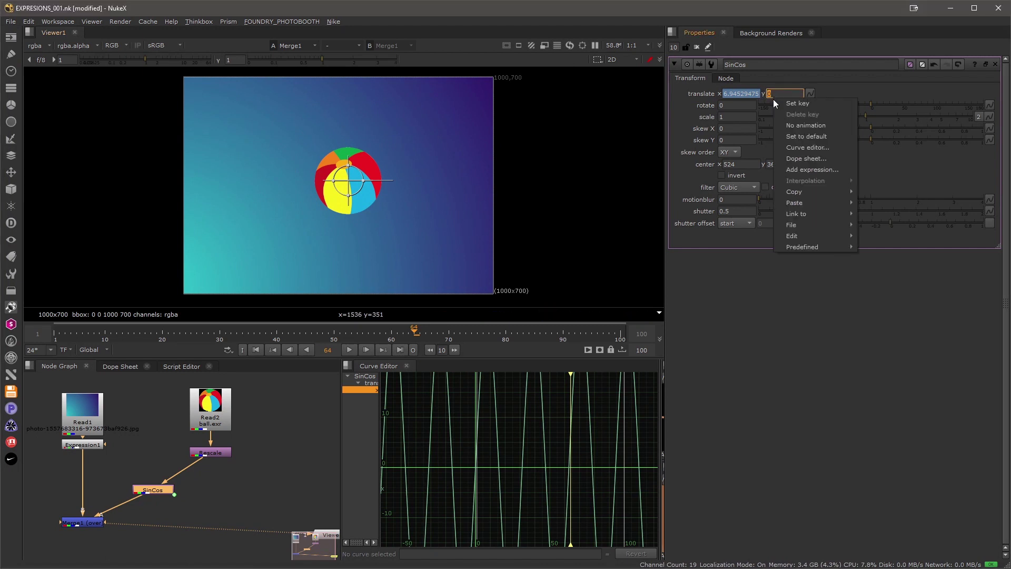
click(808, 172)
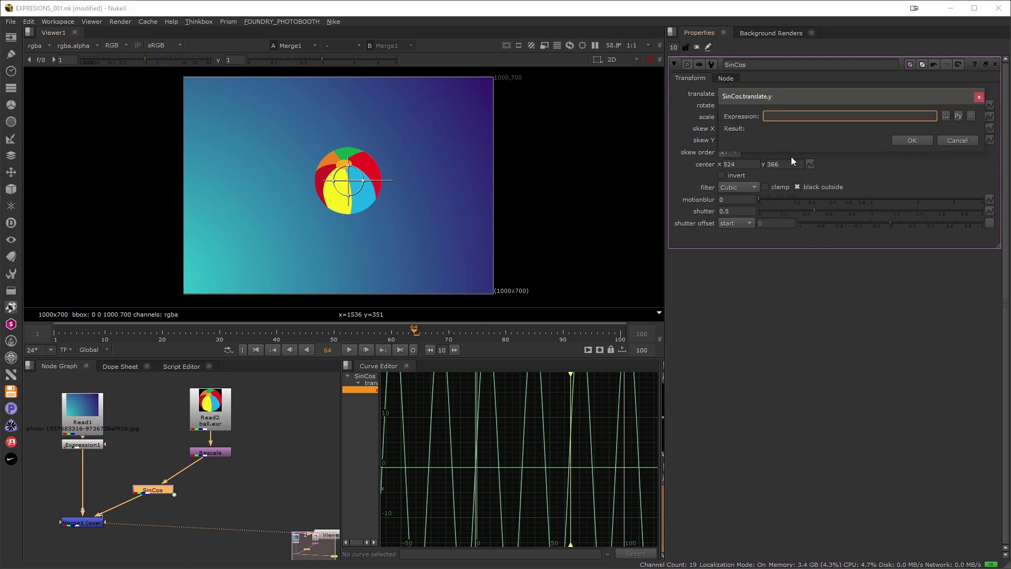
text(sin(frame*0.2)*30)
drag(792, 93, 771, 299)
click(753, 322)
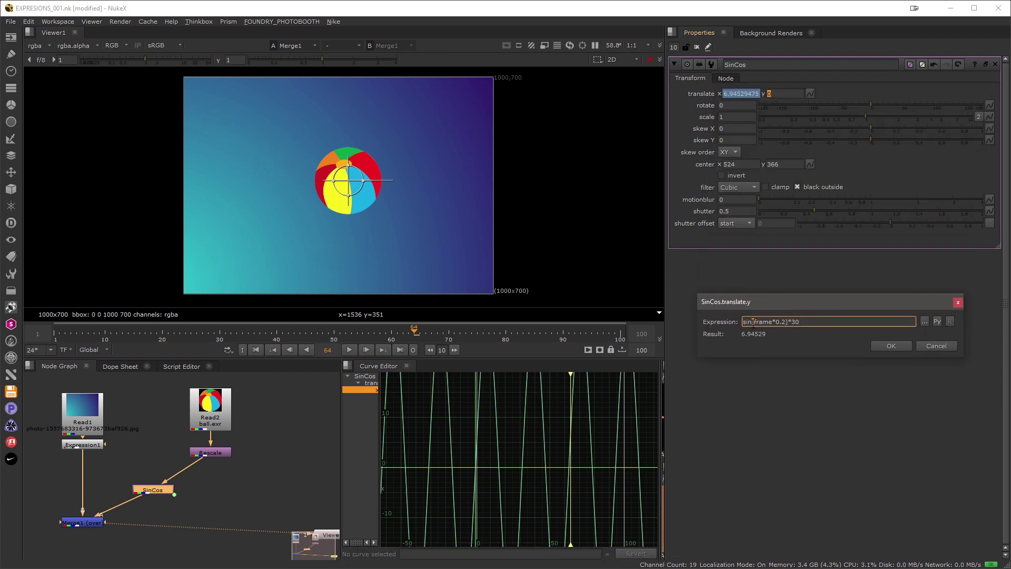
drag(754, 321, 743, 322)
text(cos)
click(877, 347)
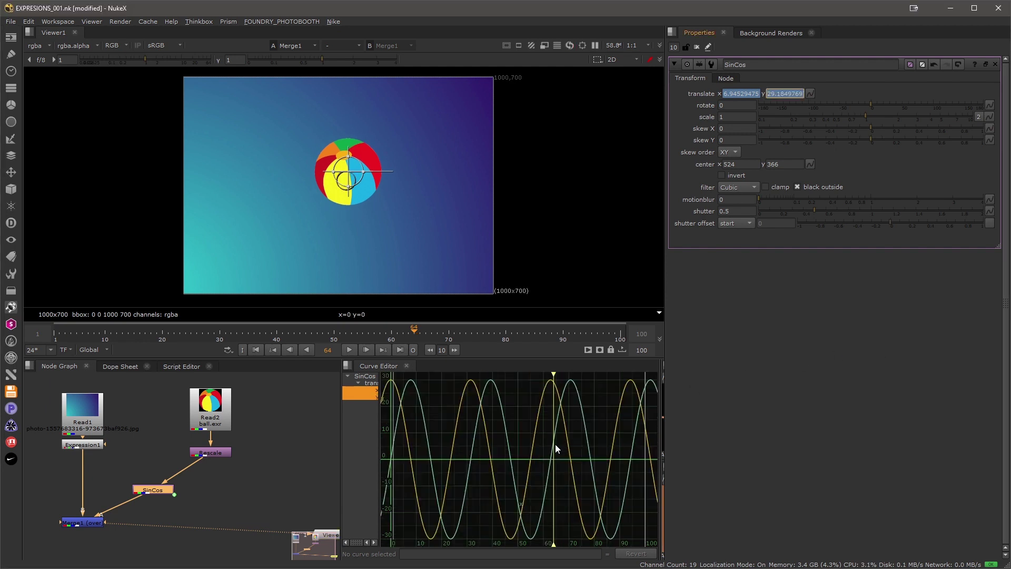
alt+middle_drag(489, 444, 498, 446)
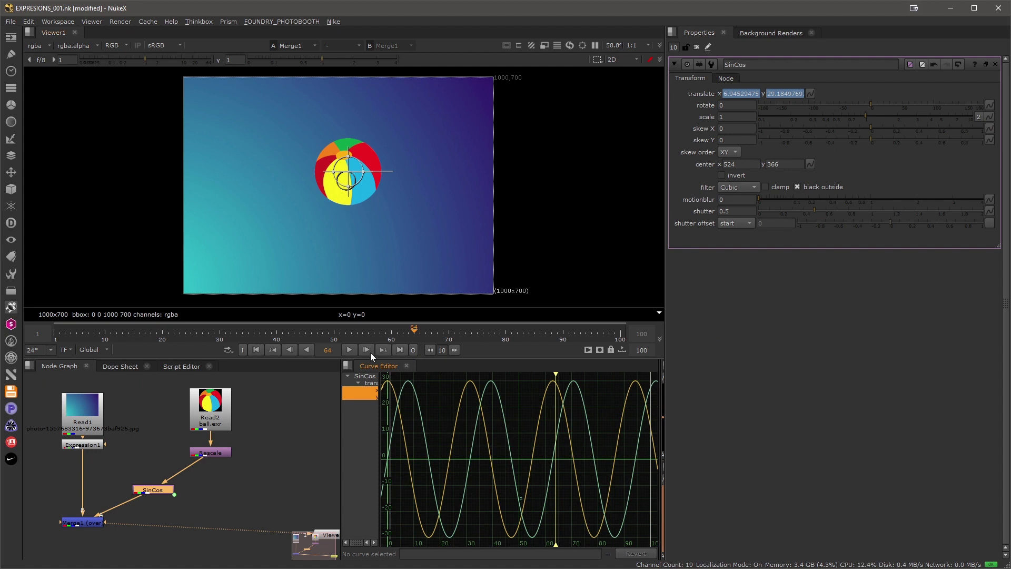
click(347, 352)
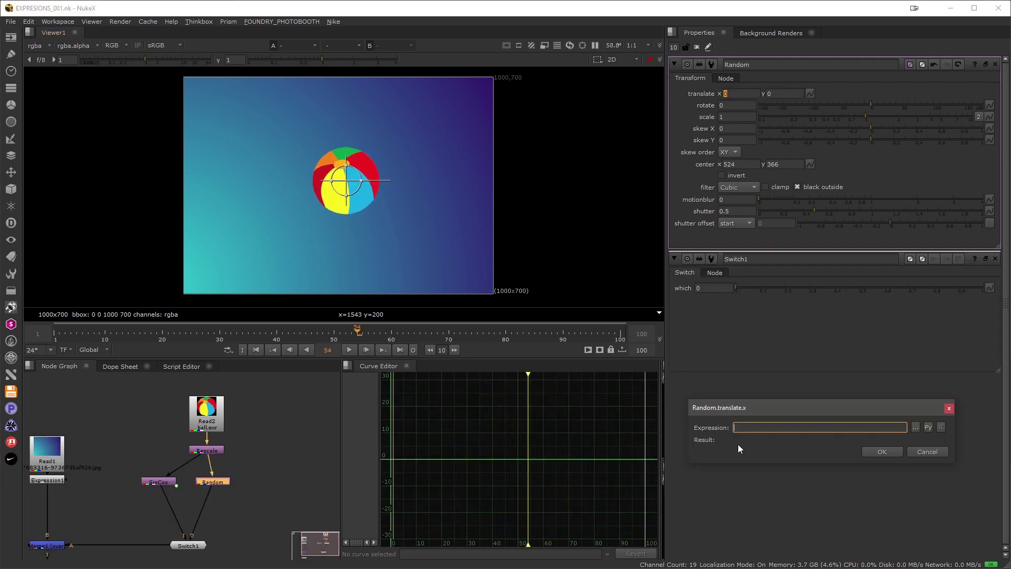
Drive the Random node's translate x with the expression random((frame)/10) and view its curve
drag(739, 412, 735, 409)
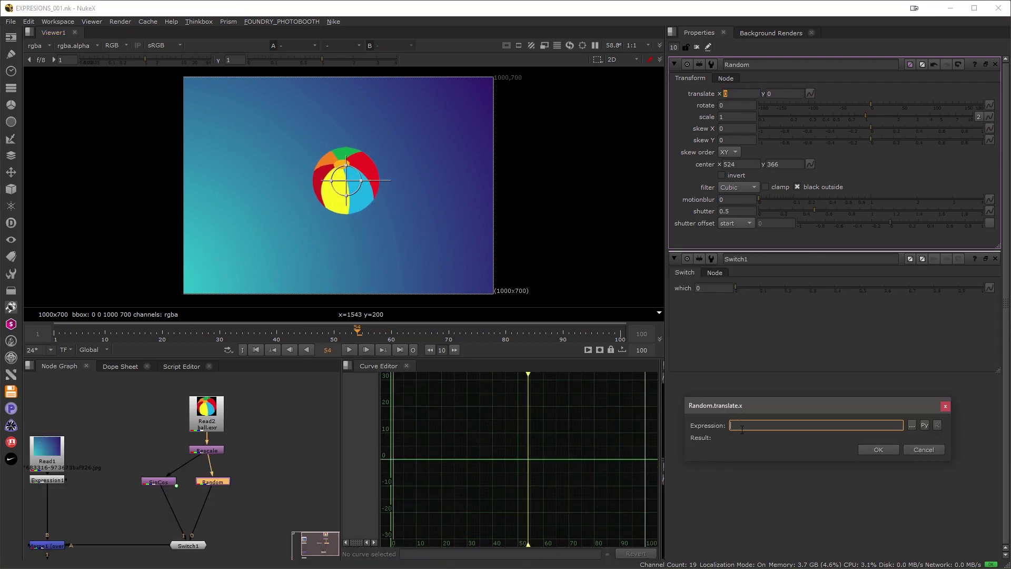
text(random((frame)/10))
click(877, 450)
scroll(551, 495, down, 2)
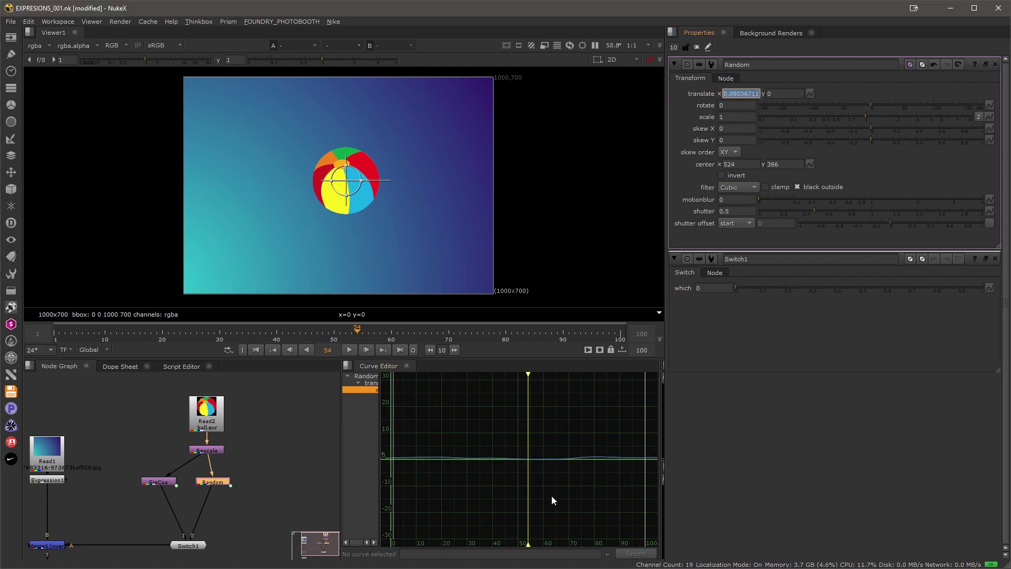
middle_drag(558, 479, 543, 462)
scroll(559, 478, down, 1)
scroll(490, 474, up, 2)
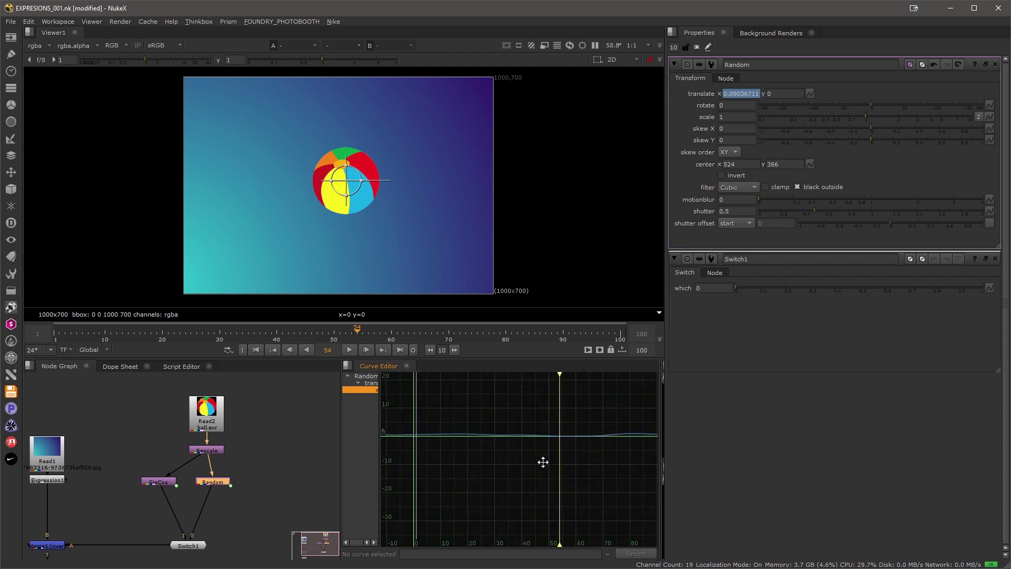
Change the Random node's translate x expression to random((frame)/2)
right_click(733, 95)
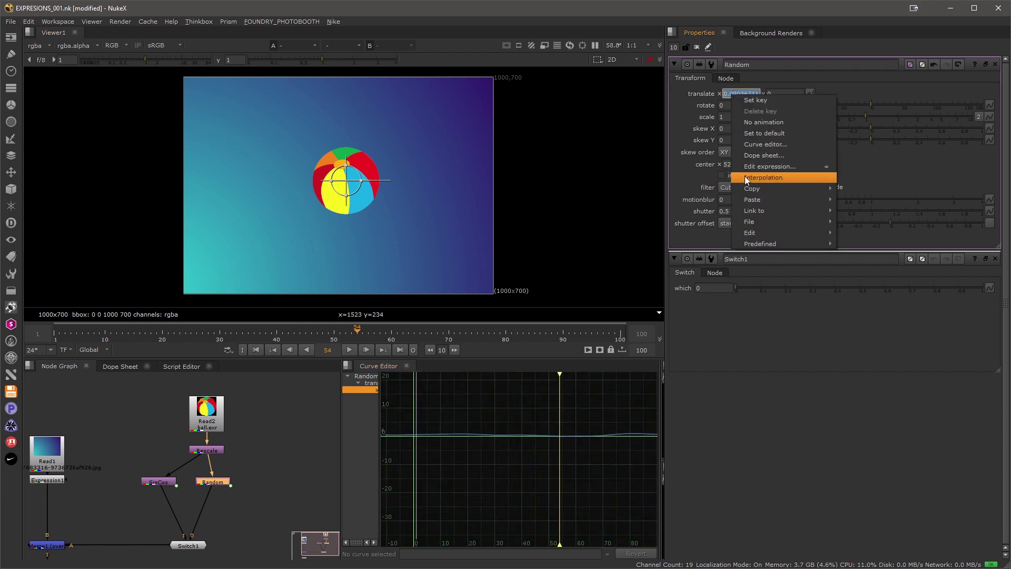
click(782, 175)
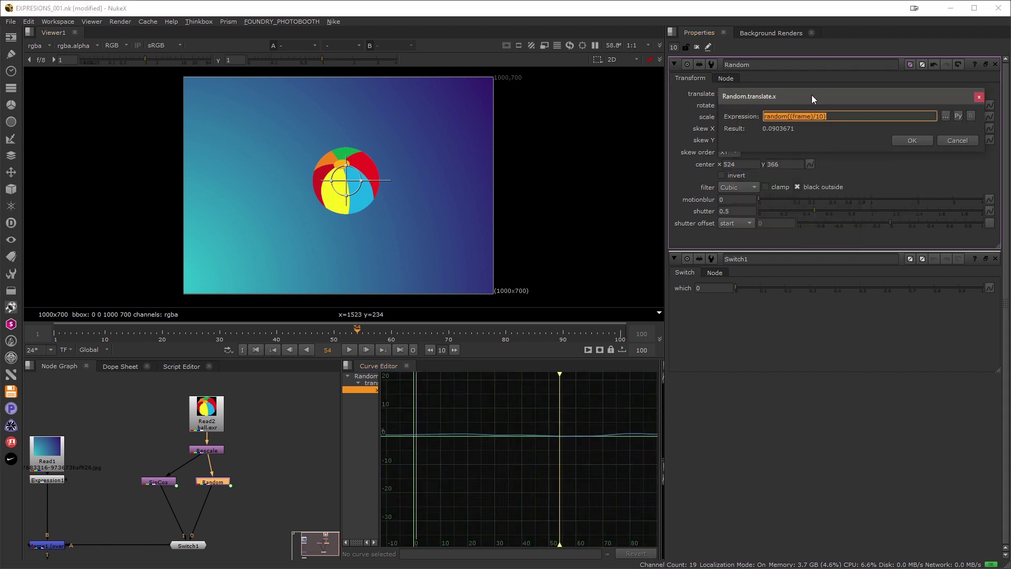
drag(811, 94, 790, 407)
click(798, 427)
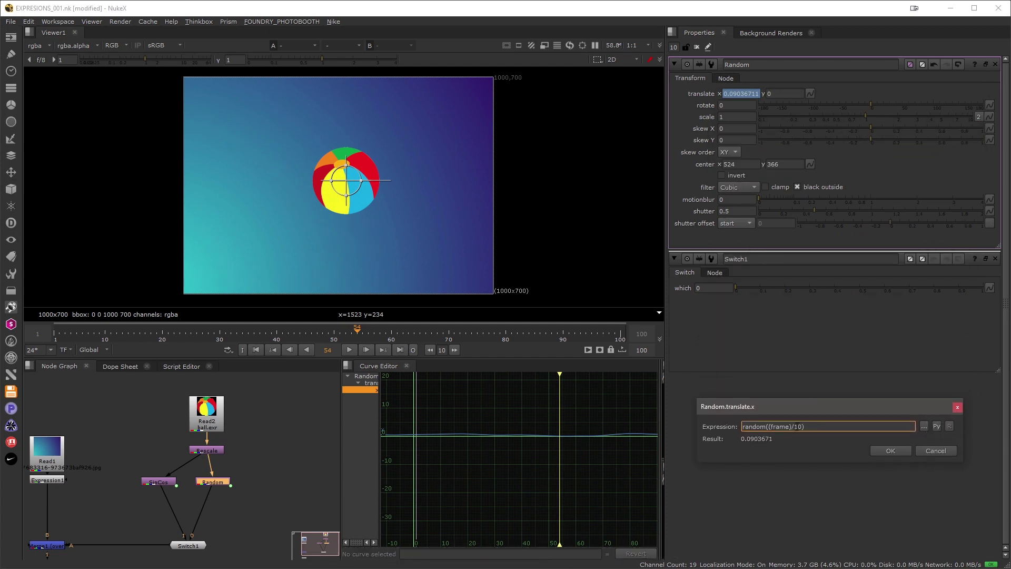
key(BackSpace)
key(Delete)
text(2)
click(880, 452)
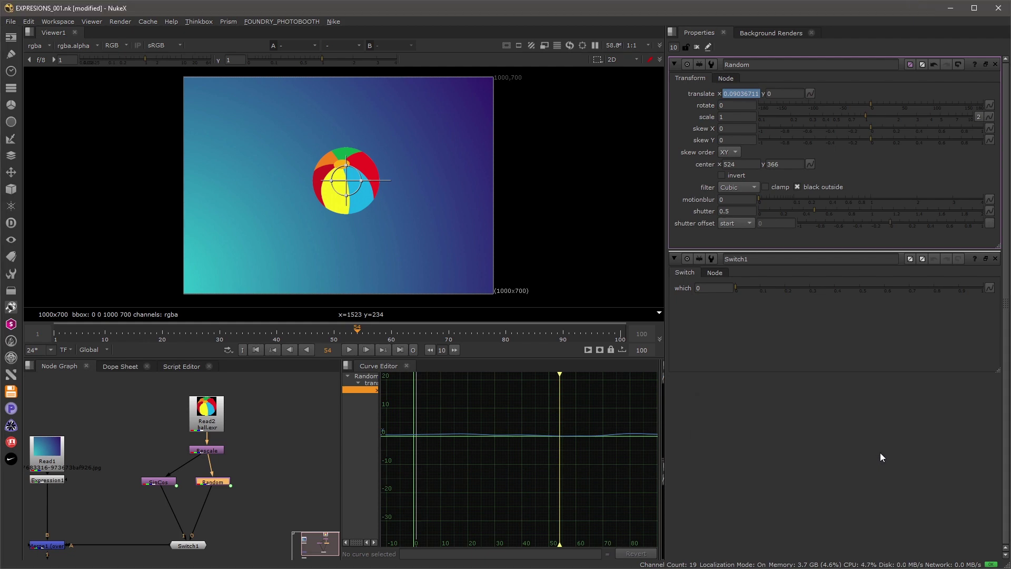
Examine the random translate x curve up close and play the ball animation
scroll(514, 467, up, 2)
scroll(451, 473, up, 3)
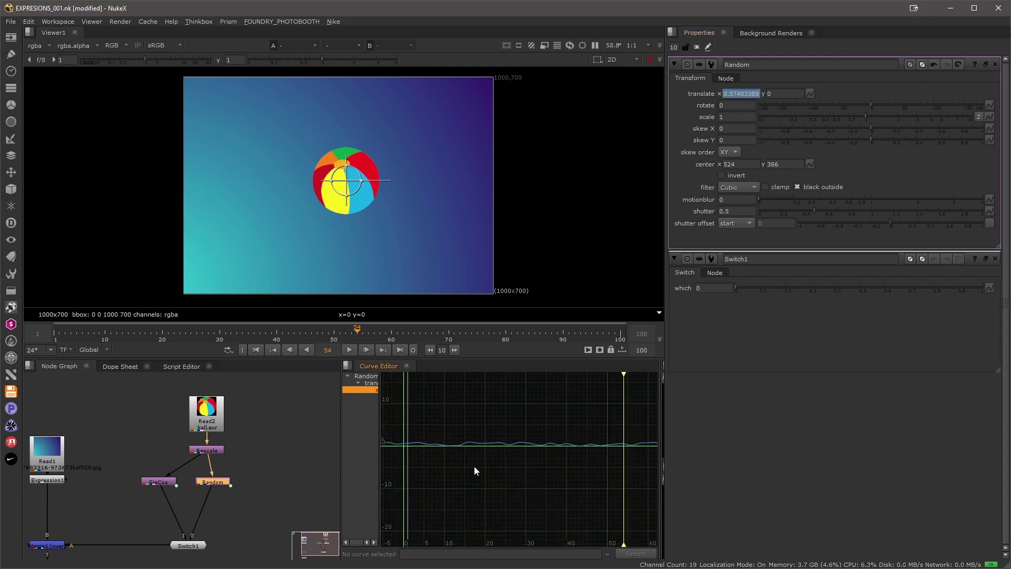
scroll(501, 477, up, 2)
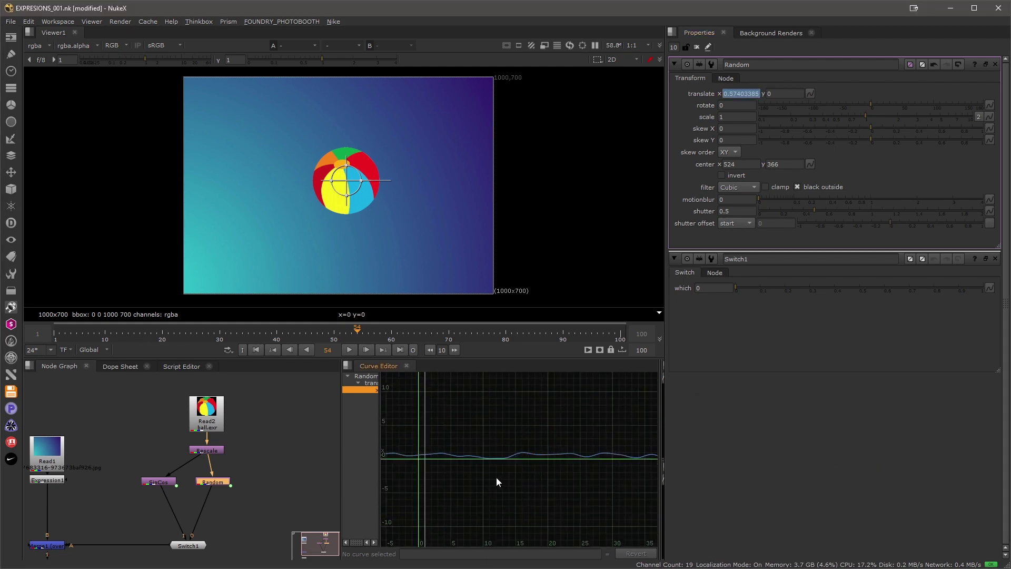
click(349, 350)
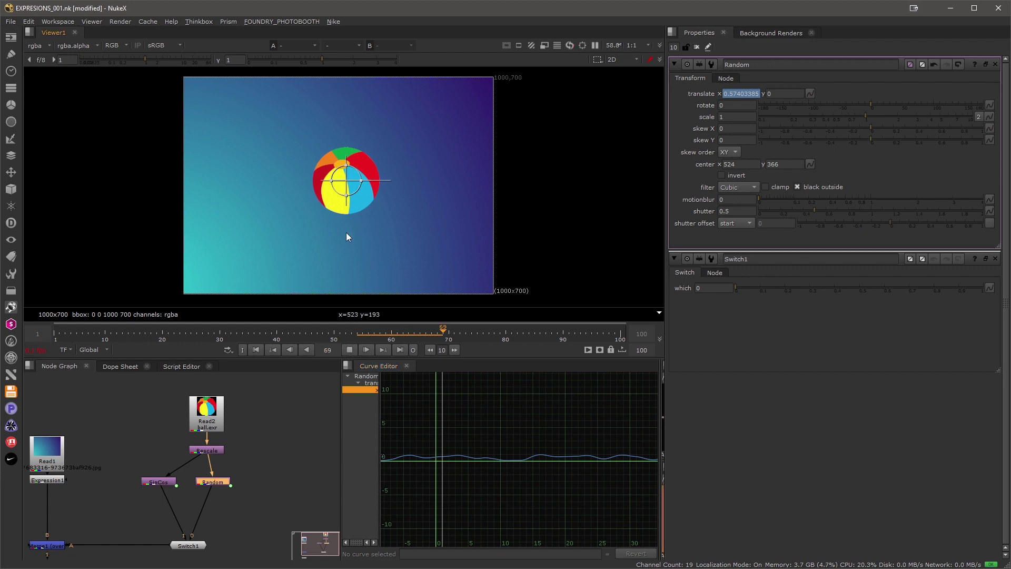
Change the Random node's translate x expression to random((frame)/2)*20, frame its curve, and play the animation
click(350, 349)
right_click(735, 95)
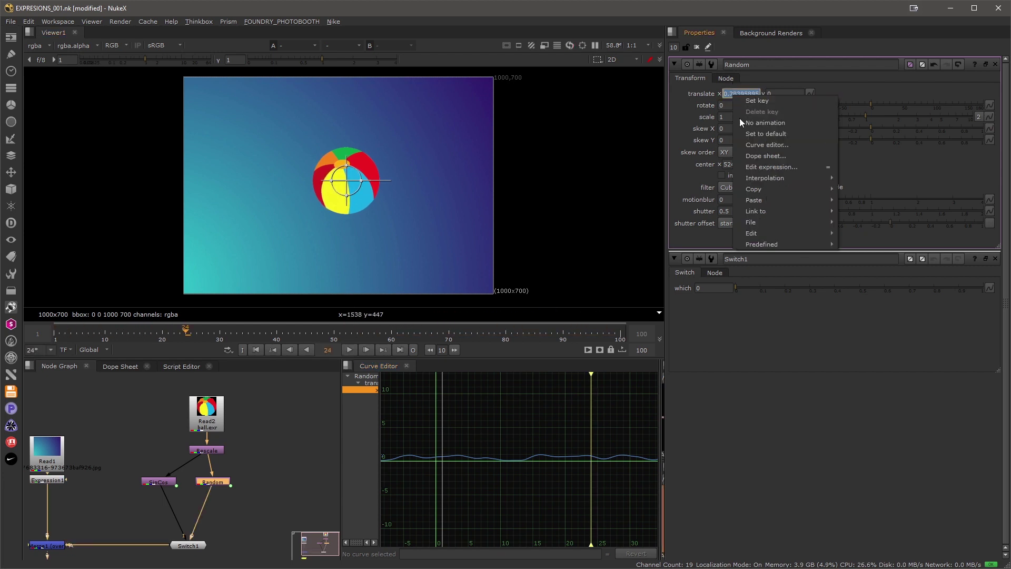
click(766, 167)
drag(834, 102, 790, 425)
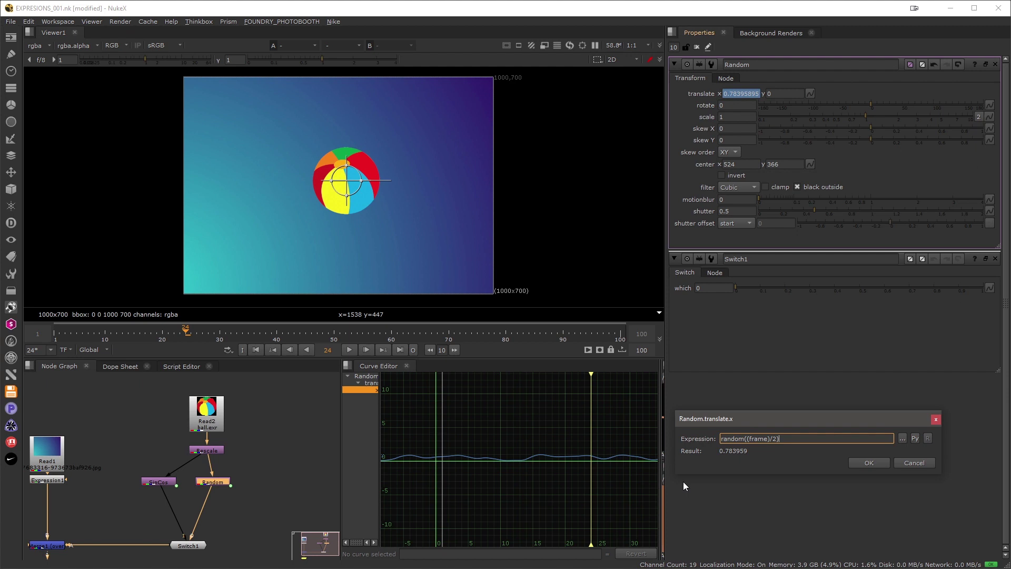
text(*20)
click(858, 465)
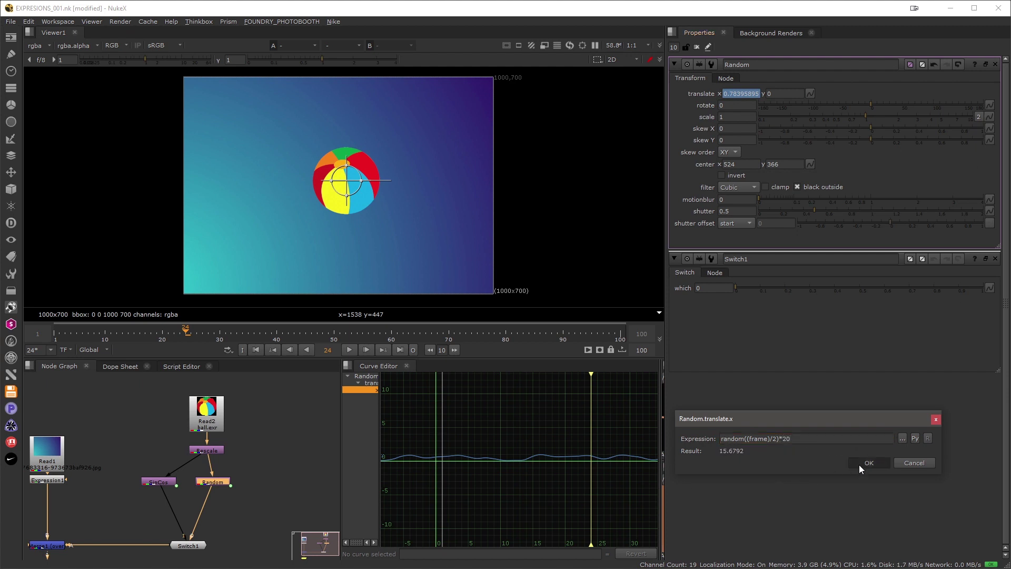
key(f)
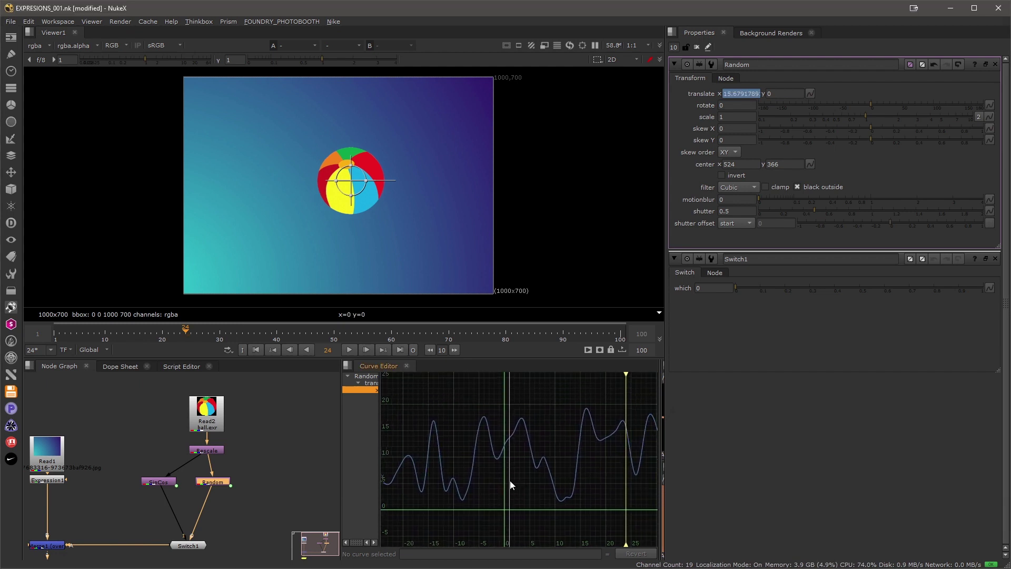
click(352, 352)
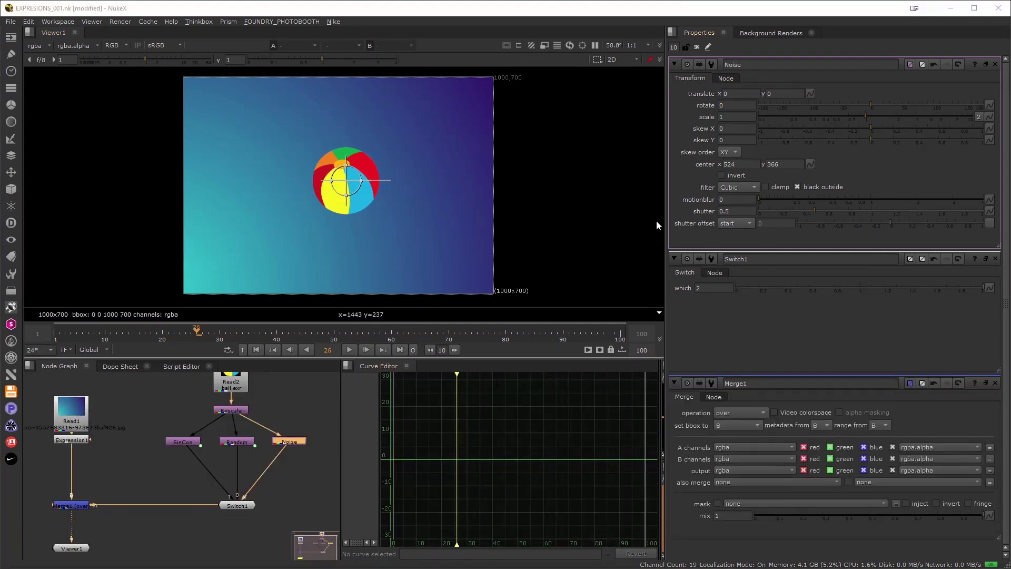
click(735, 94)
right_click(735, 94)
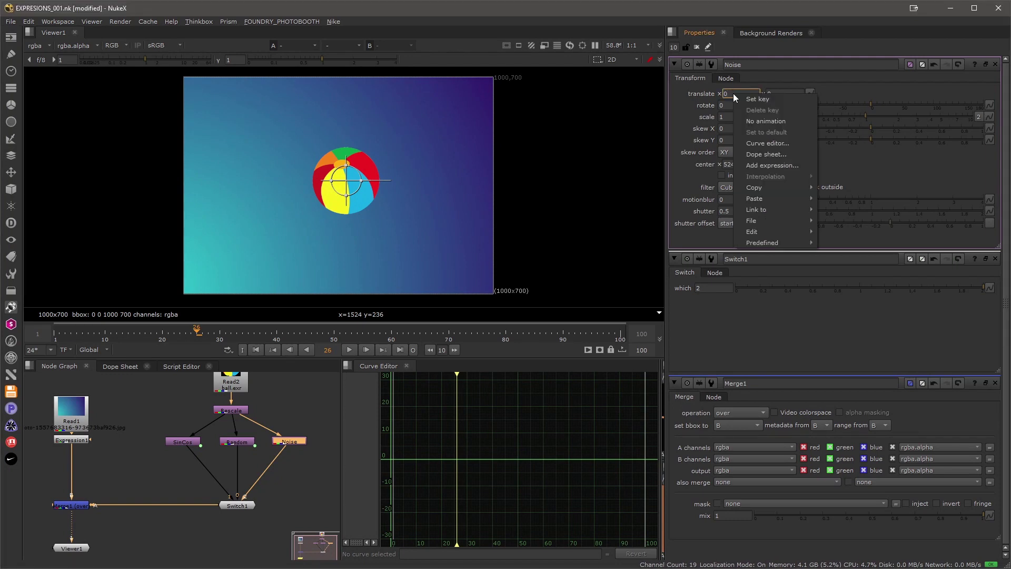
click(757, 122)
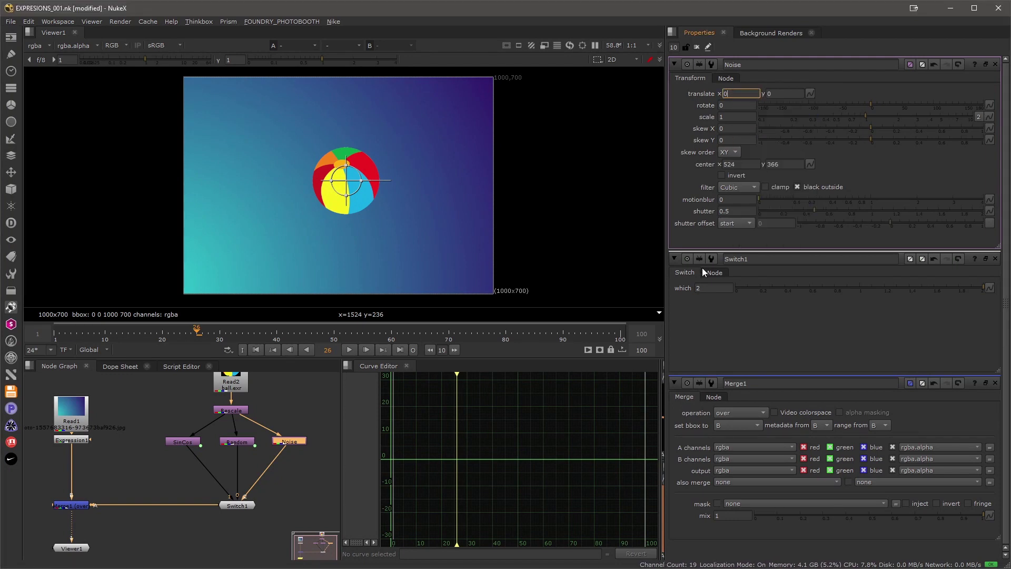
click(741, 342)
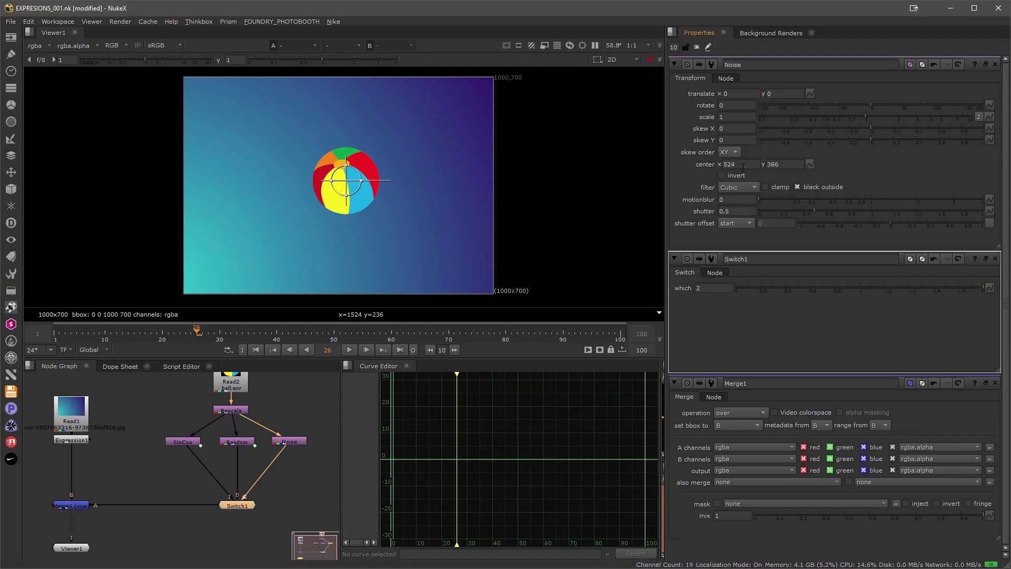
Drive the Noise node's translate x with the expression noise((frame)/2)*20
right_click(733, 94)
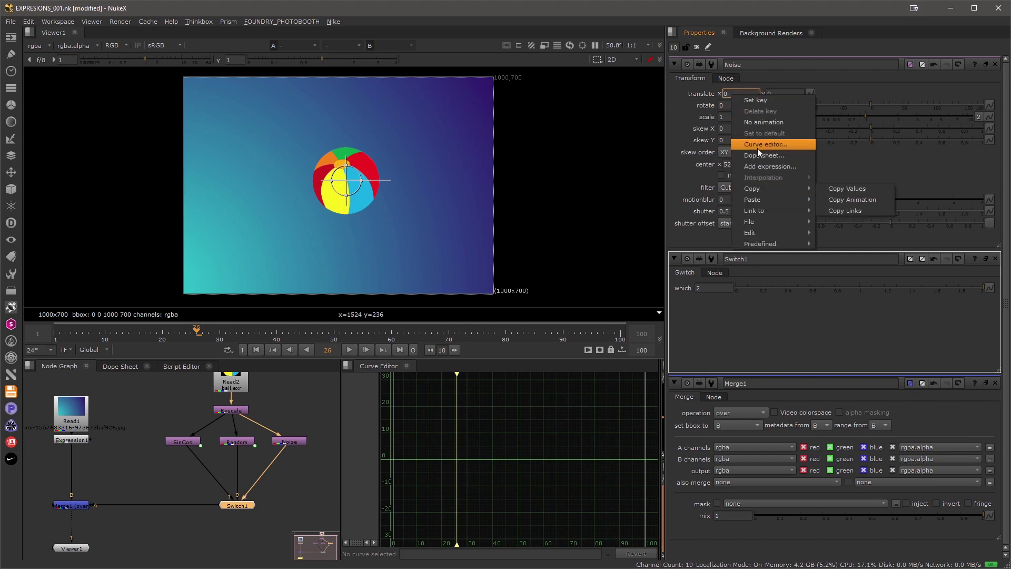
click(760, 167)
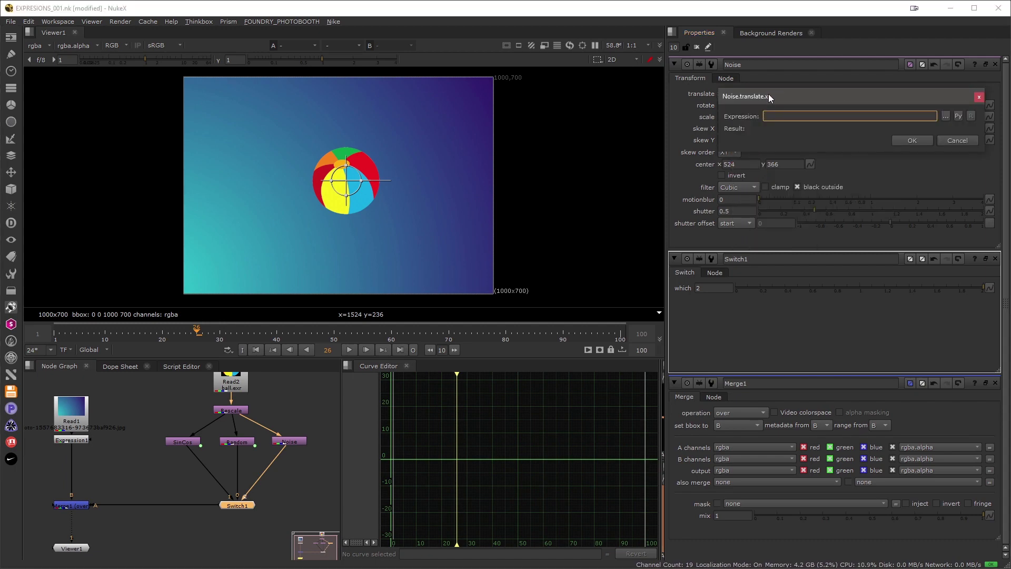
drag(770, 95, 728, 331)
click(731, 346)
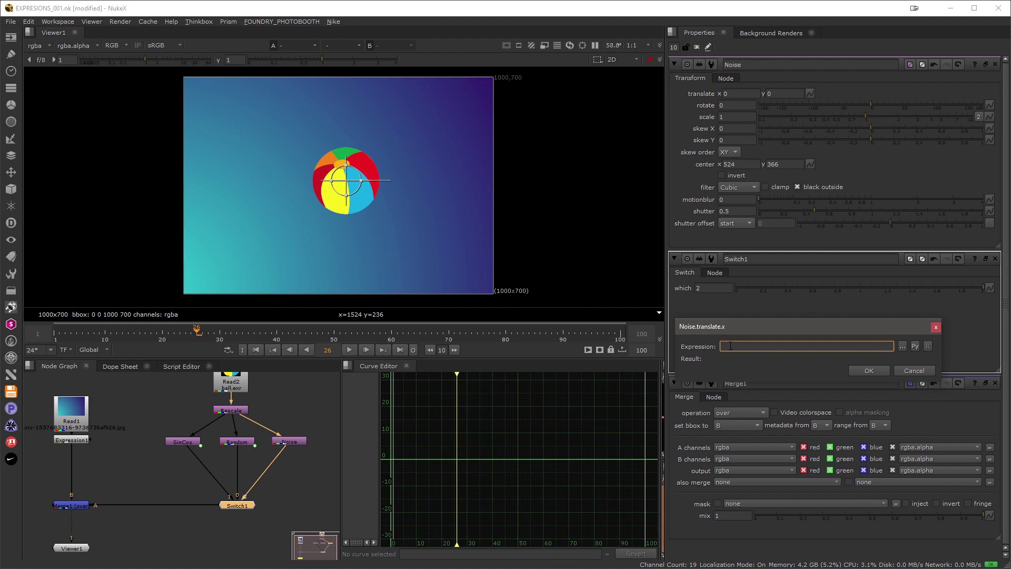
text(noise((frame)/2)*20)
drag(783, 350, 772, 351)
click(869, 371)
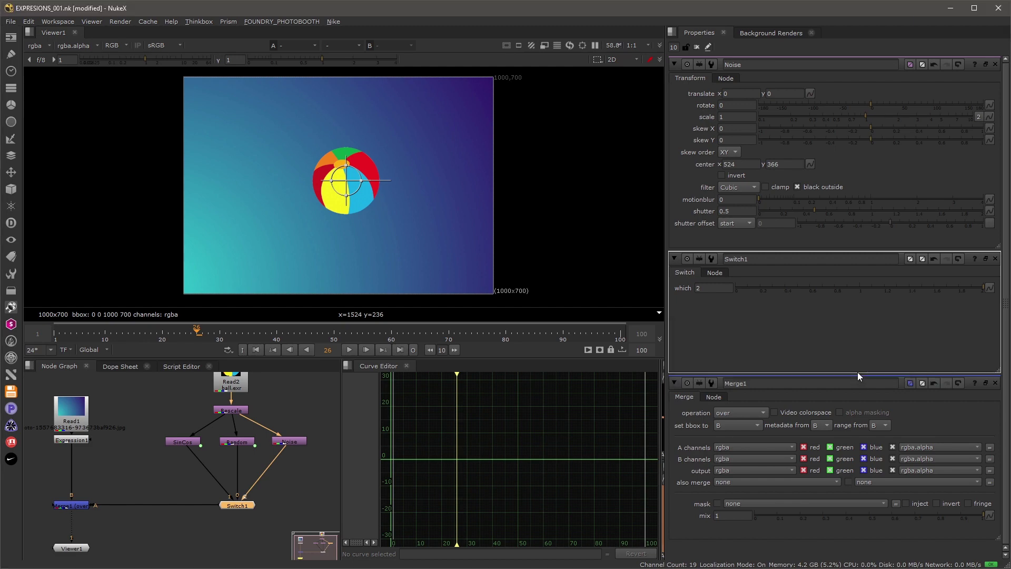
Play the noise-driven ball animation from the first frame and stop it
click(256, 350)
click(349, 350)
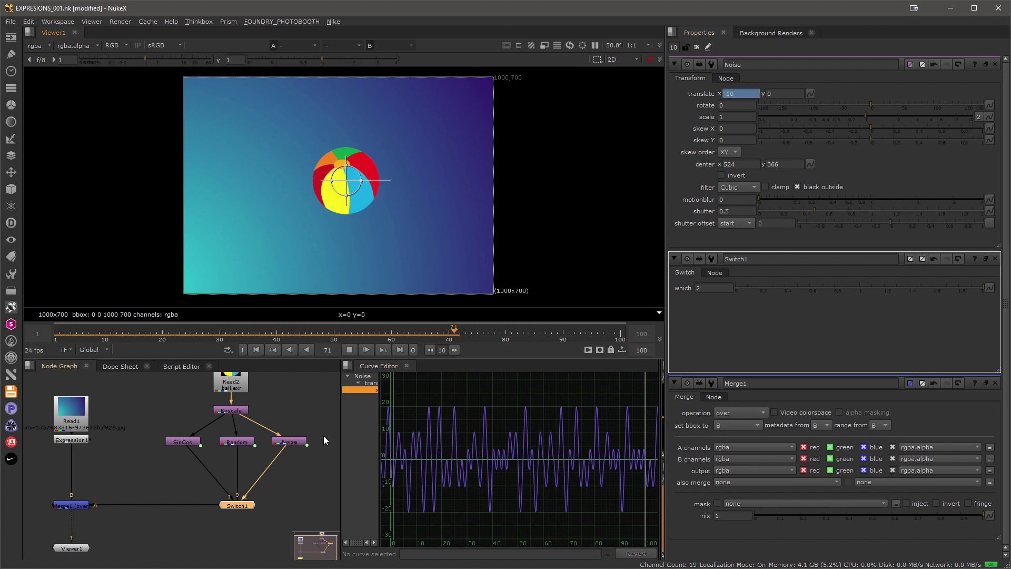
click(350, 350)
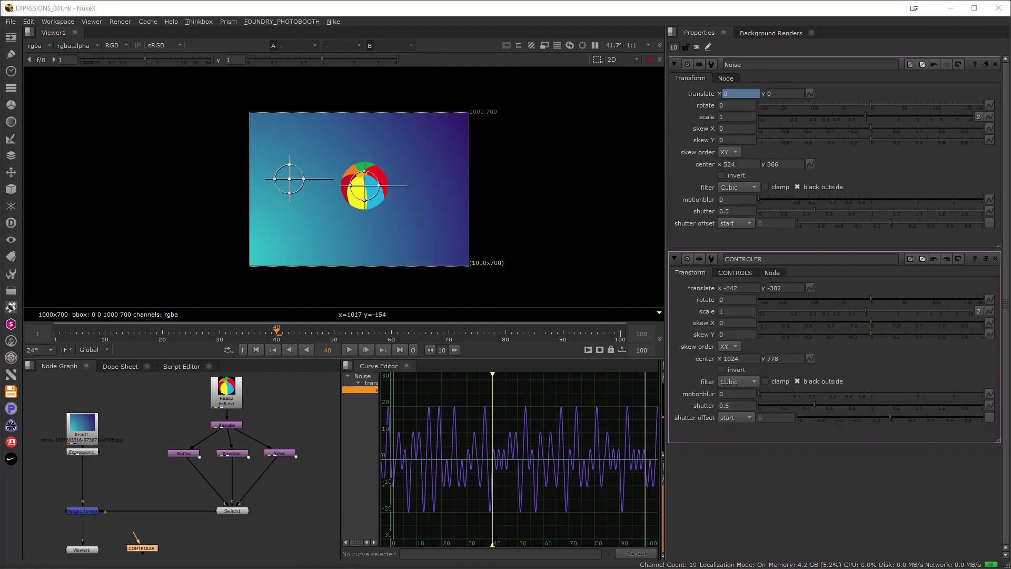
Open the CONTROLER node's properties and show its custom speed and offset controls
scroll(279, 523, down, 3)
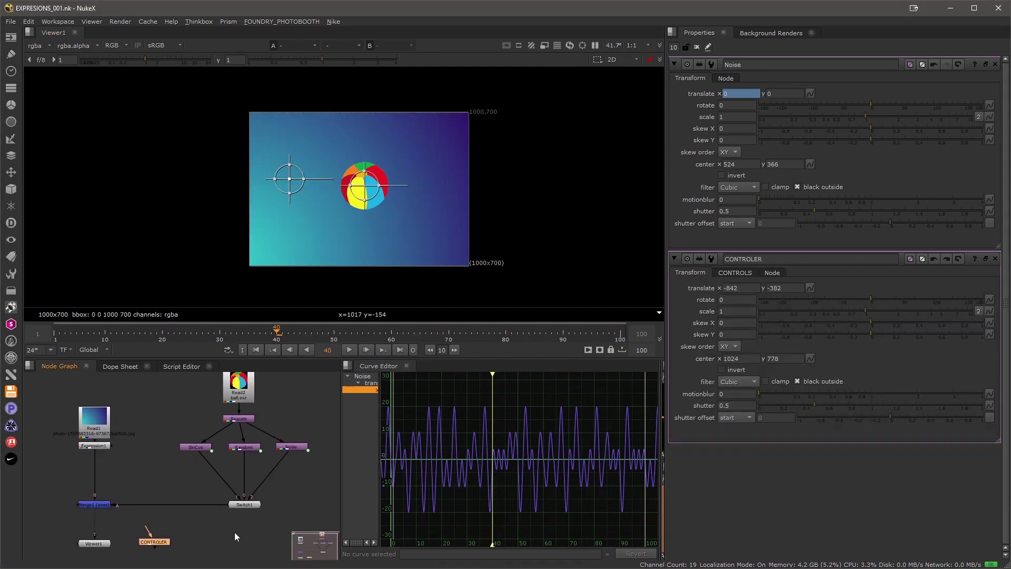
middle_drag(220, 508, 197, 525)
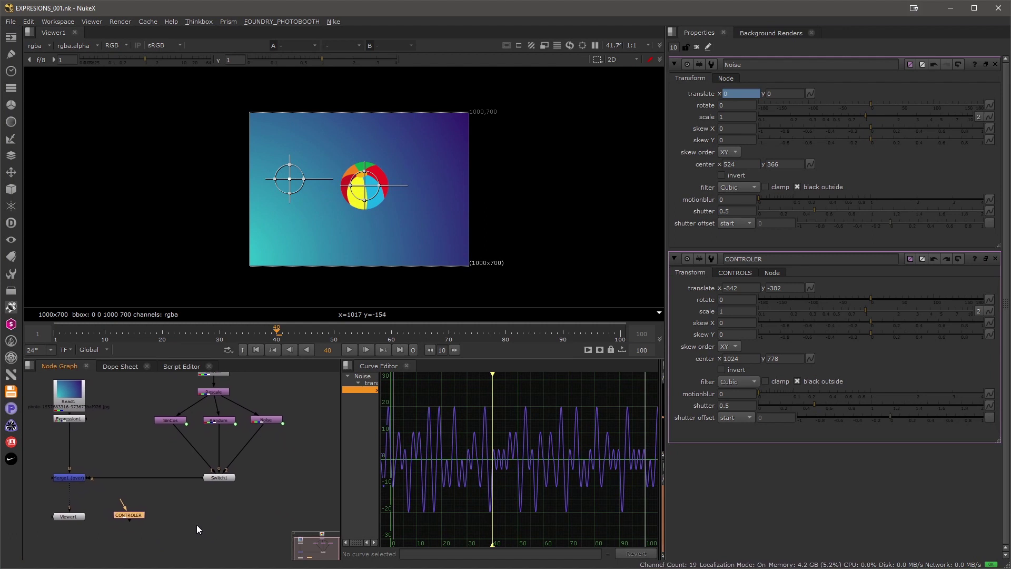
double_click(128, 515)
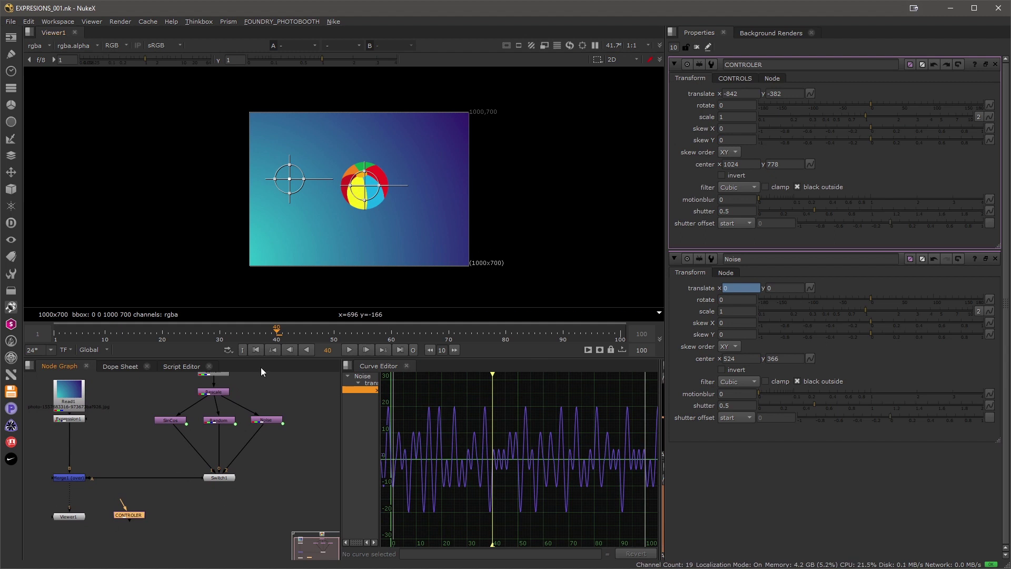
middle_drag(186, 523, 224, 519)
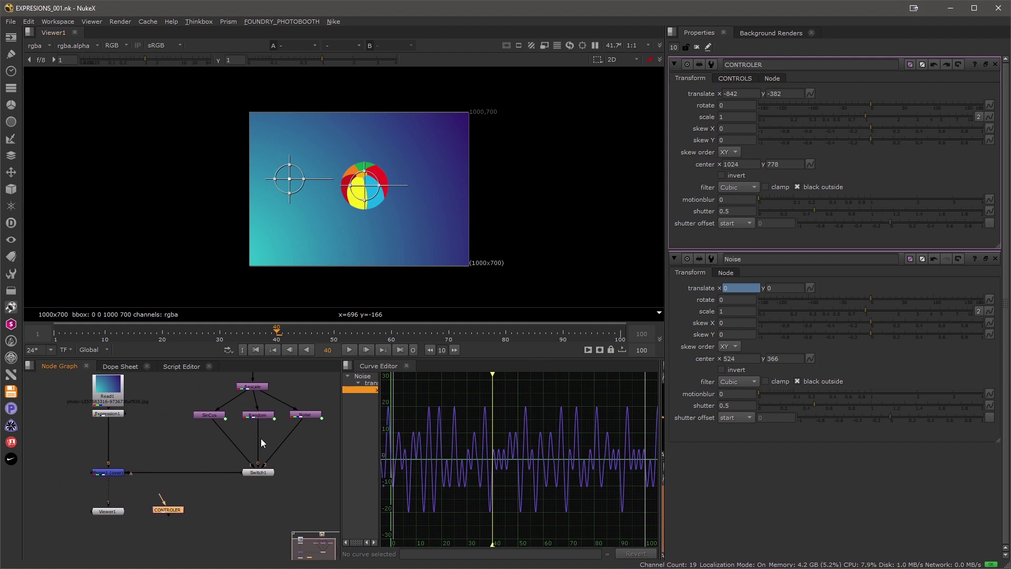
click(725, 80)
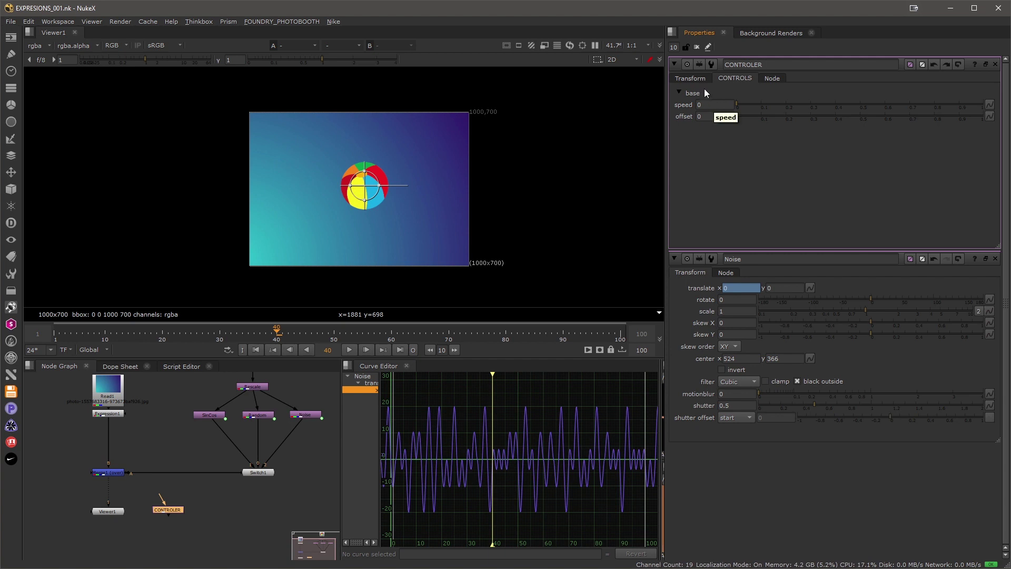
Add a trial slider named double below the CONTROLER node's offset control and remove it again
click(708, 47)
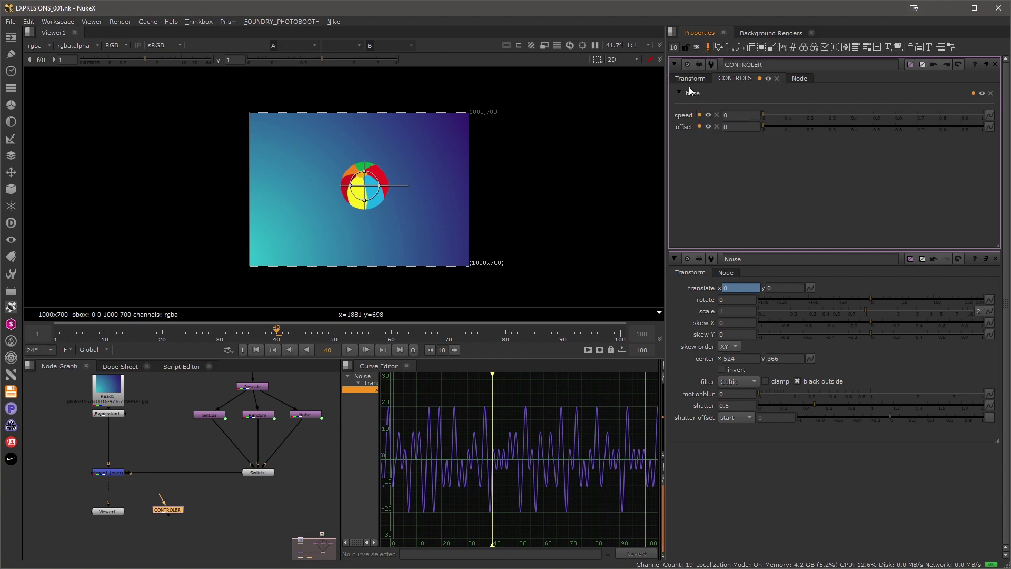
click(718, 49)
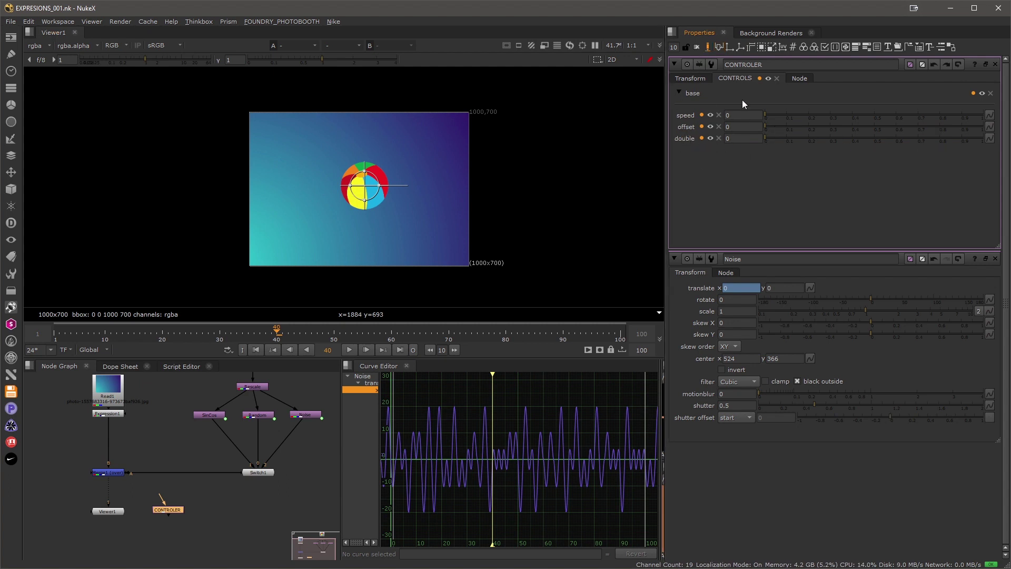
click(707, 49)
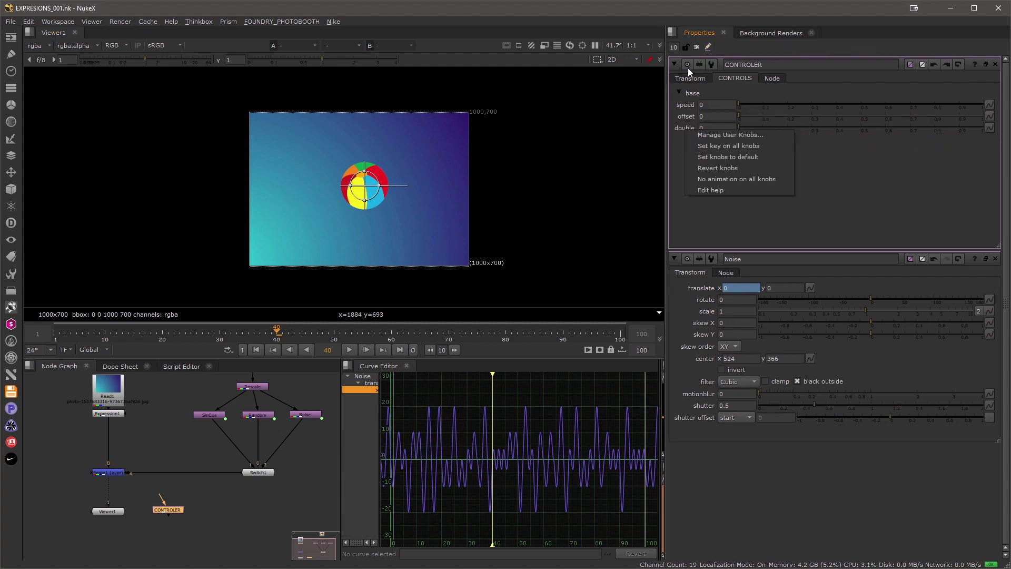
click(717, 139)
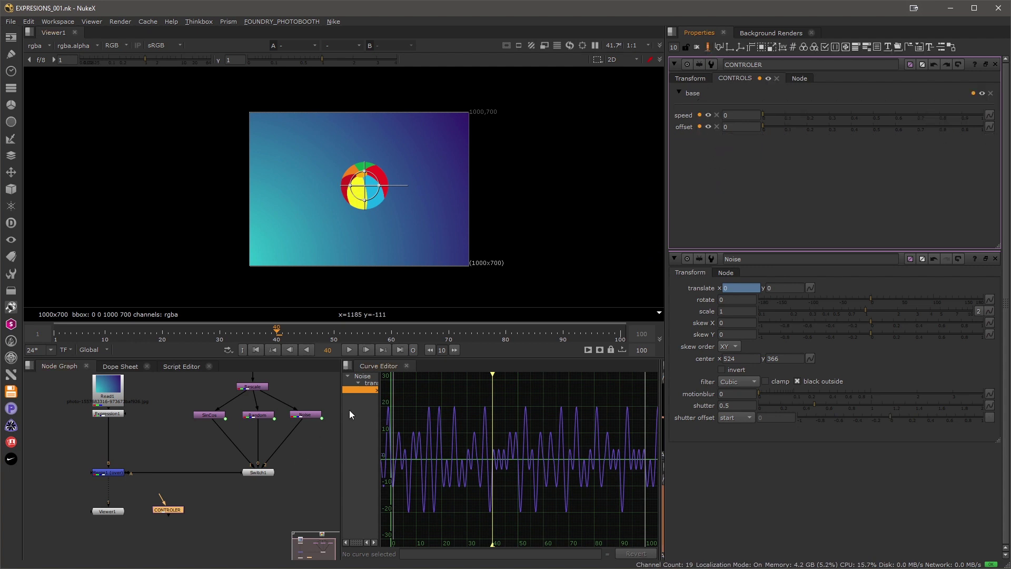
click(699, 65)
In the Noise node's translate x expression, replace frame with CONTROLER.translate.x and widen the expression window
click(315, 415)
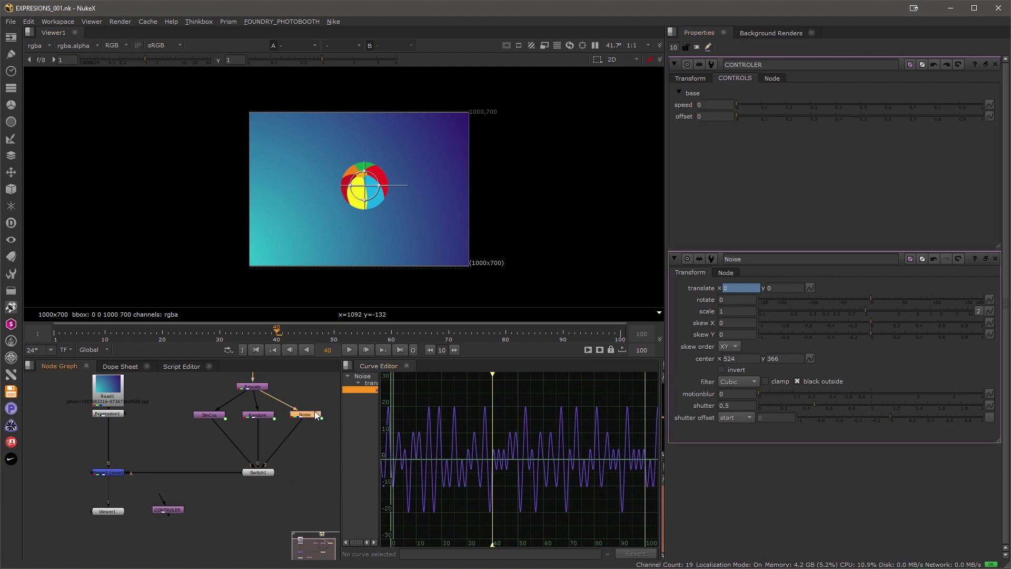
double_click(315, 414)
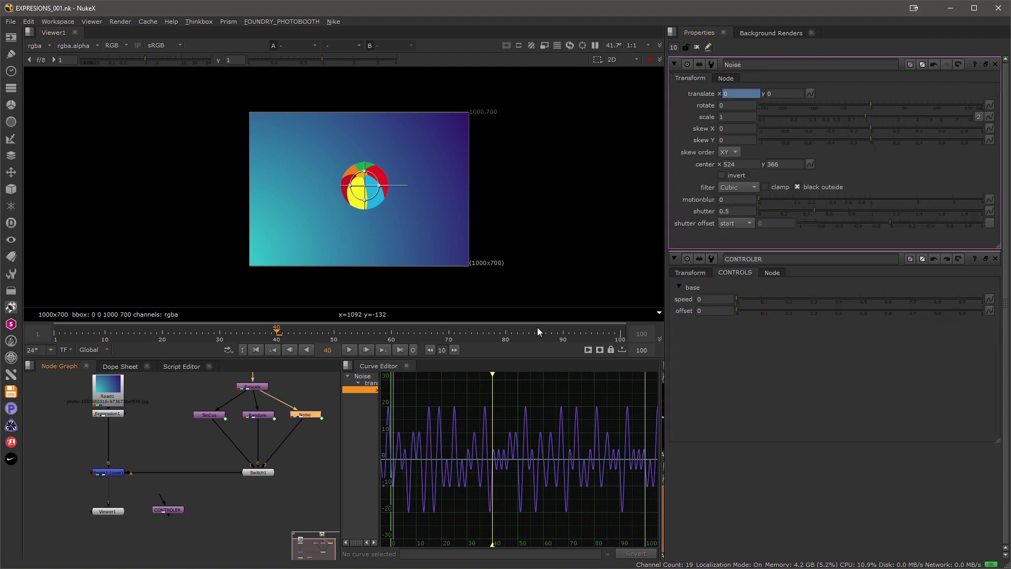
right_click(735, 98)
click(778, 170)
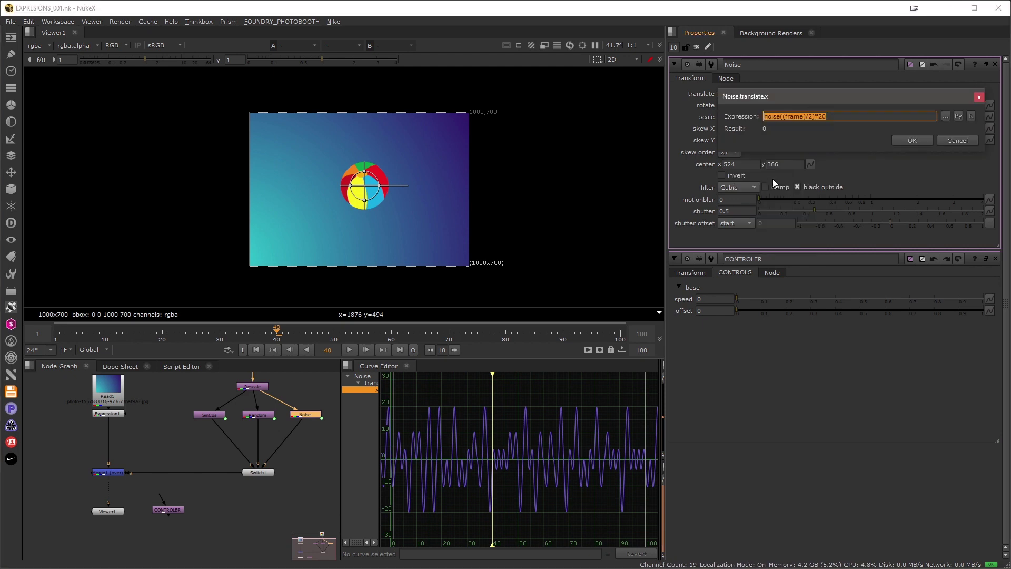
drag(793, 95, 750, 410)
click(750, 433)
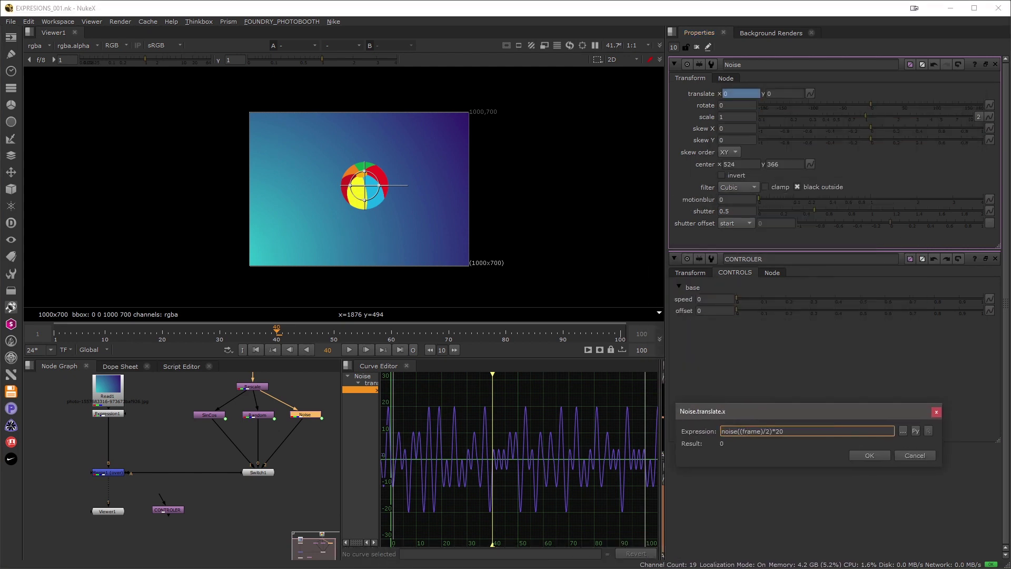
key(ctrl+2)
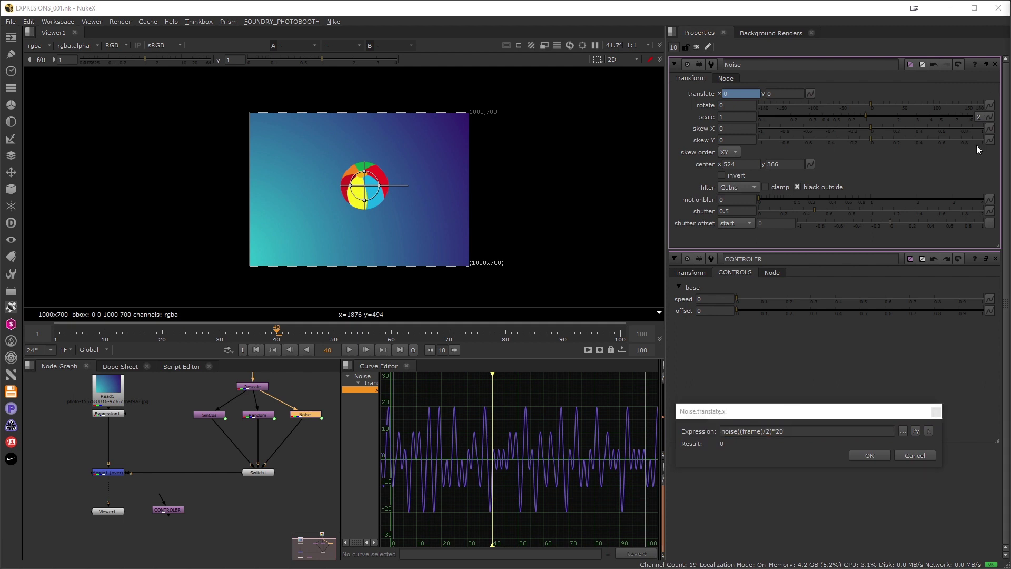
double_click(755, 433)
text(CONTROLER.translate.x)
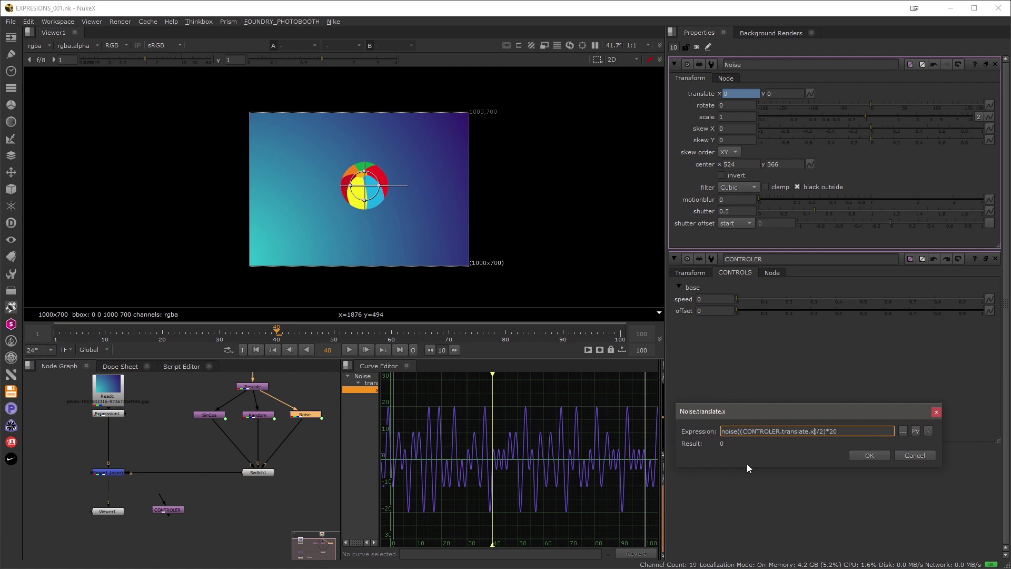
drag(676, 470, 543, 537)
text())
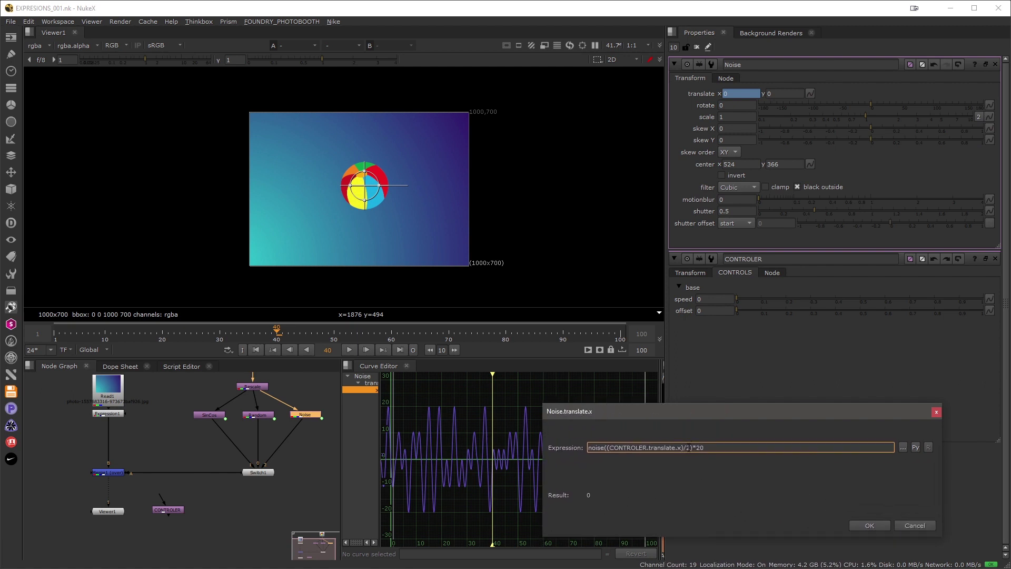
Replace the divisor 2 in the noise expression with CONTROLER.speed
drag(687, 448, 684, 447)
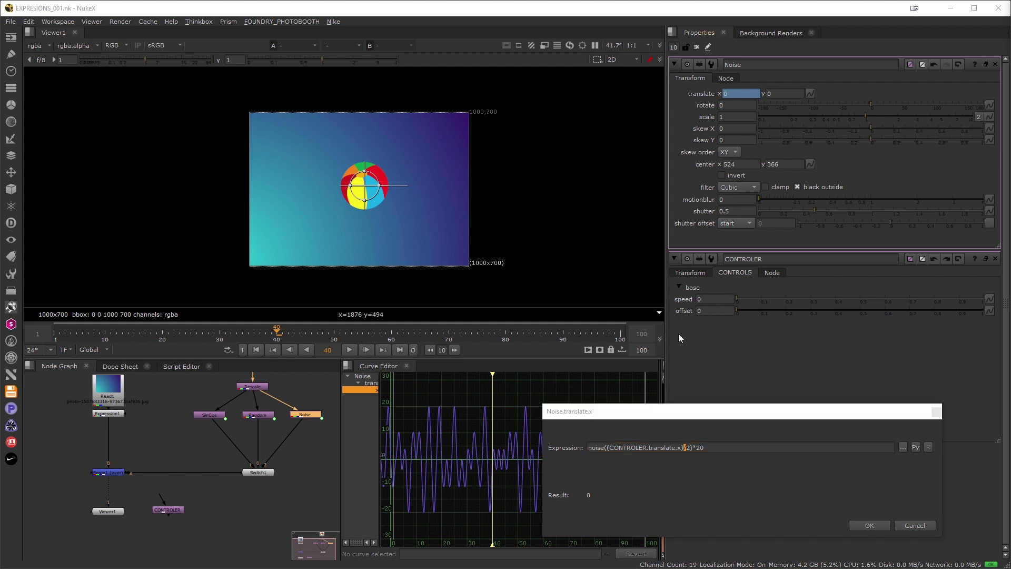
click(689, 447)
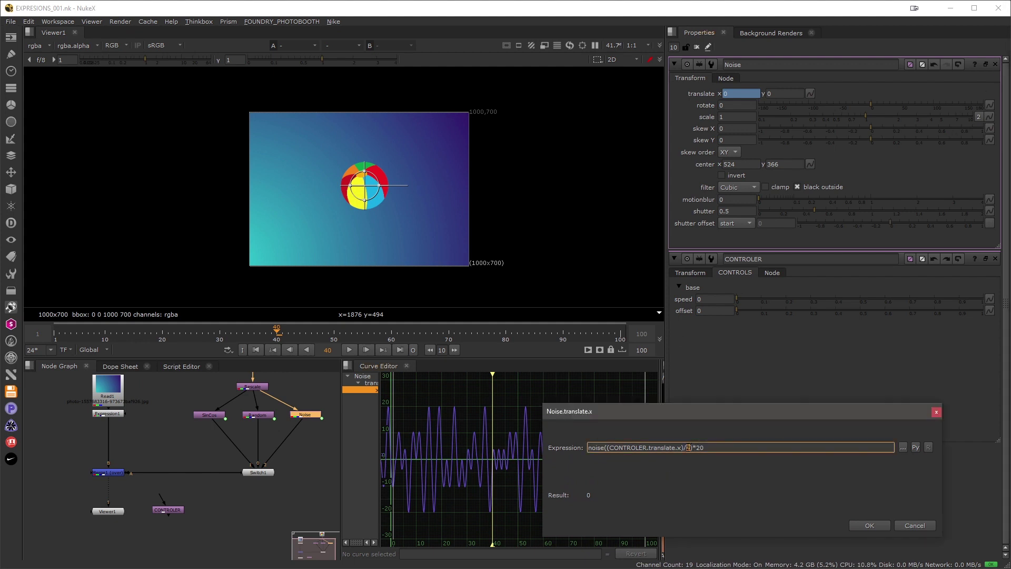
text(CONTROLER.speed)
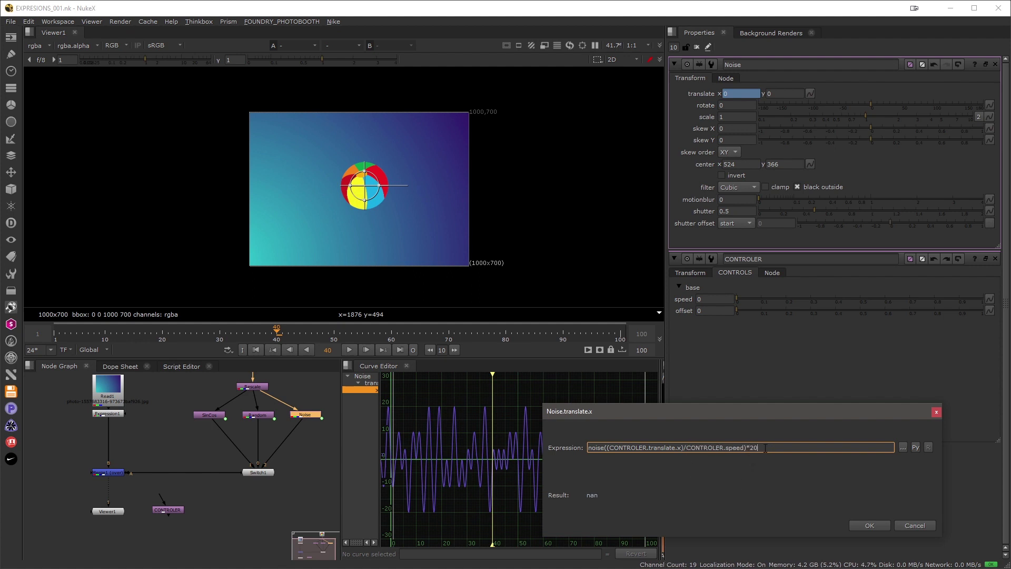
Replace the multiplier 20 with CONTROLER.offset and apply the expression noise((CONTROLER.translate.x)/CONTROLER.speed)*CONTROLER.offset
drag(766, 449, 750, 449)
text(CONTROLER.speed)
drag(789, 447, 834, 448)
text(off)
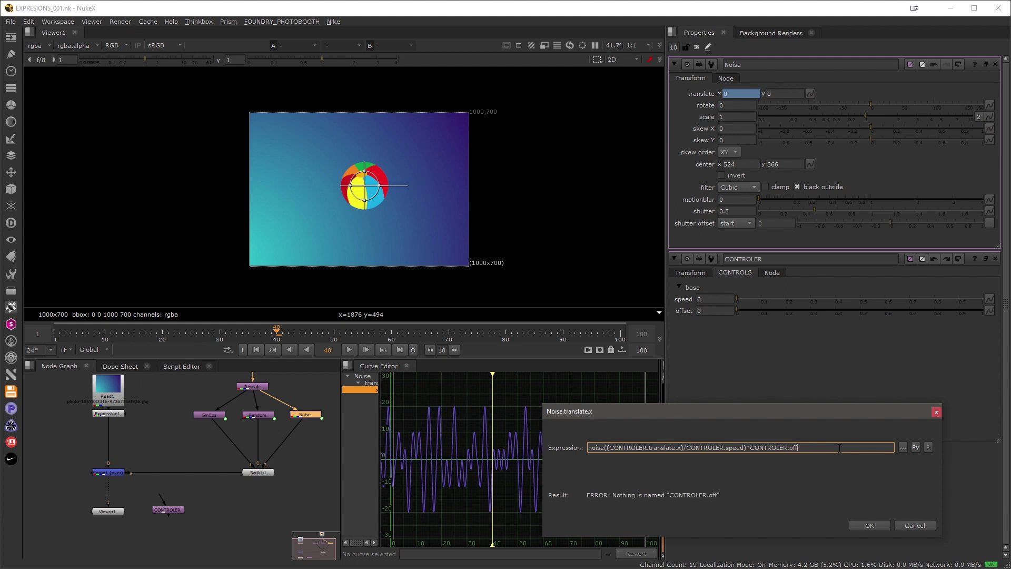
text(set)
click(867, 526)
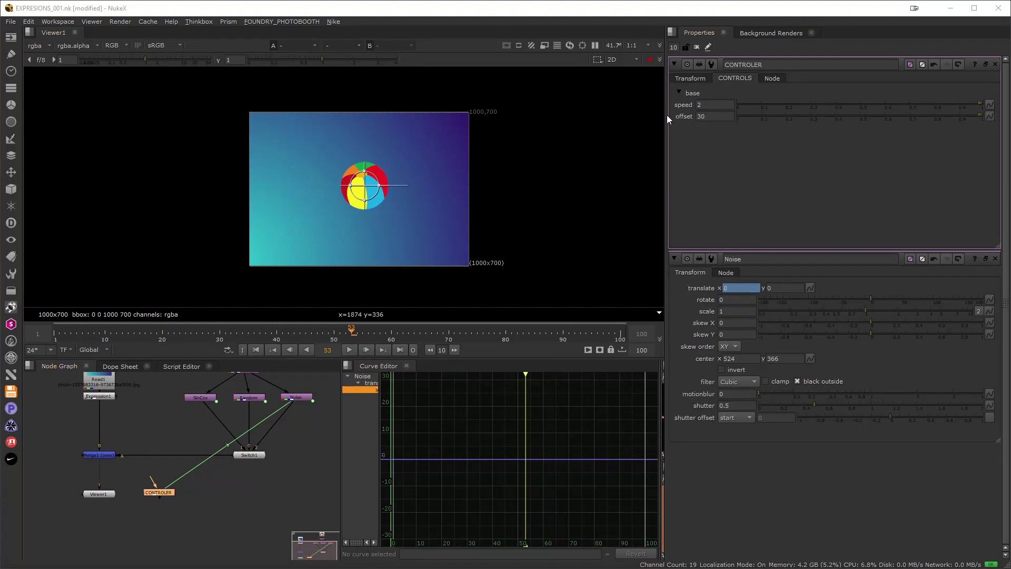
Set a keyframe on the CONTROLER node's translate x at frame 1, keeping the value -920
click(688, 78)
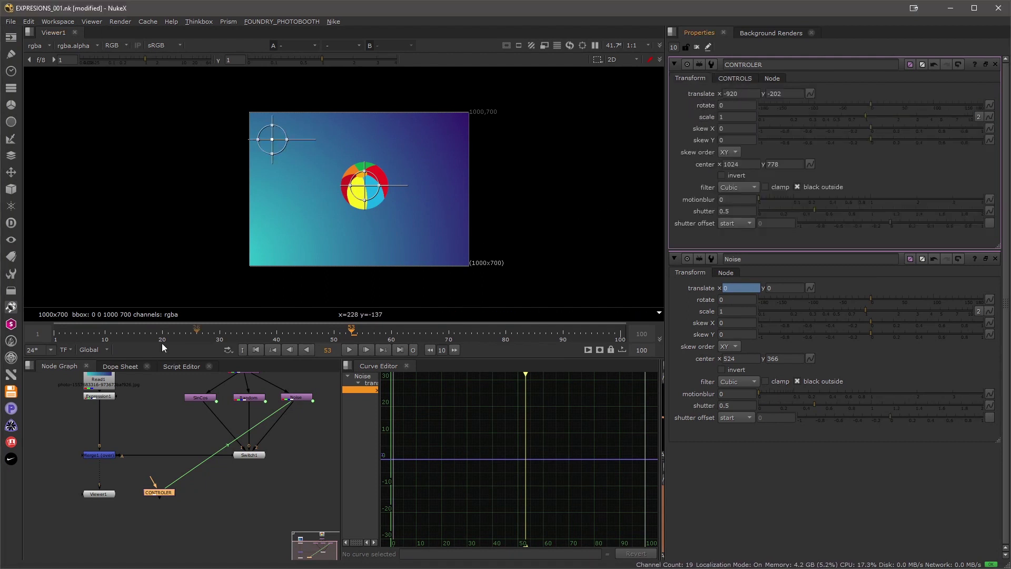
click(256, 349)
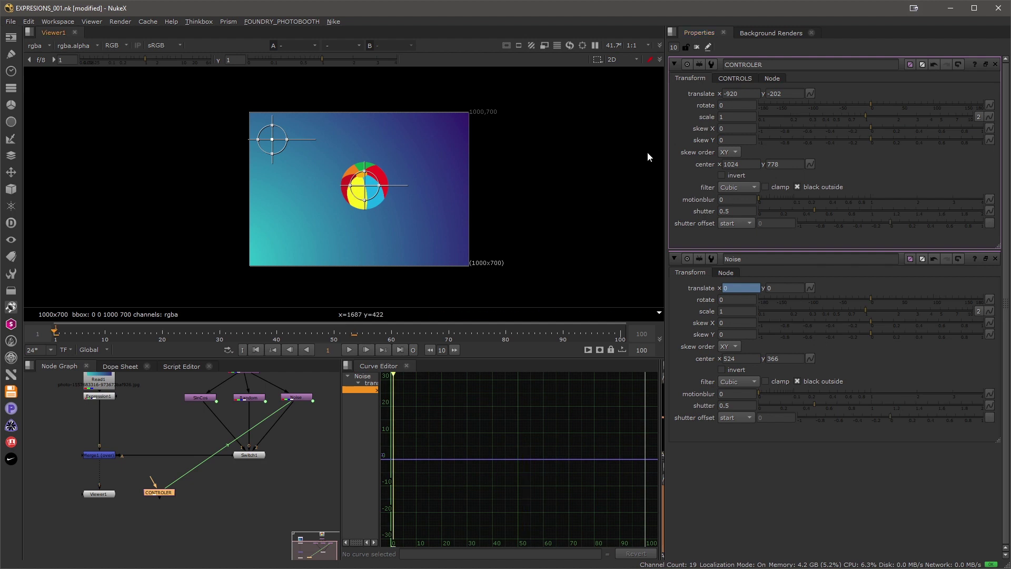
click(745, 94)
right_click(746, 96)
click(773, 106)
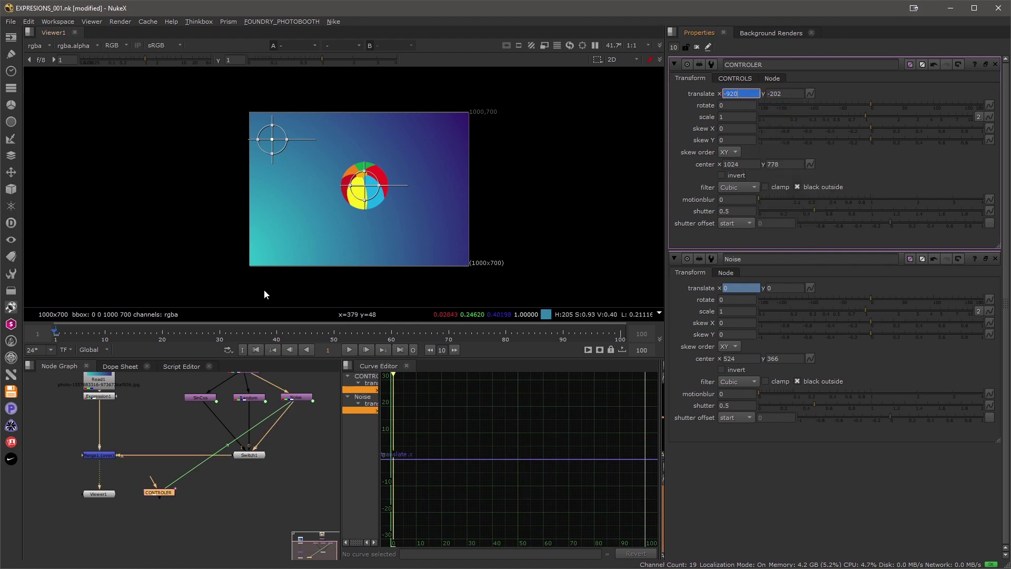
At frame 100, move the CONTROLER node's viewer handle across the image to about translate x -334, y -224
drag(247, 334, 392, 334)
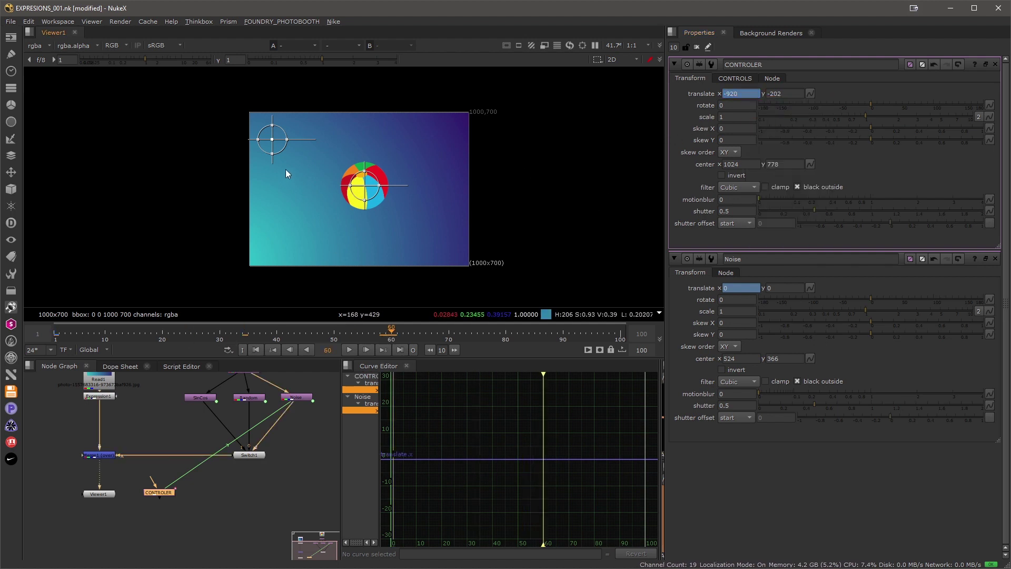
click(621, 331)
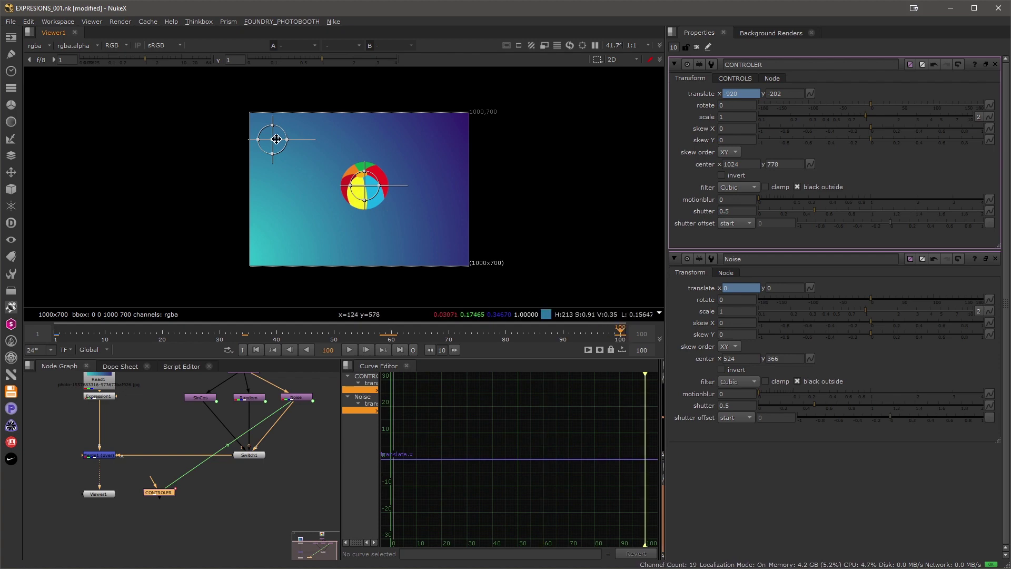
drag(340, 142, 403, 143)
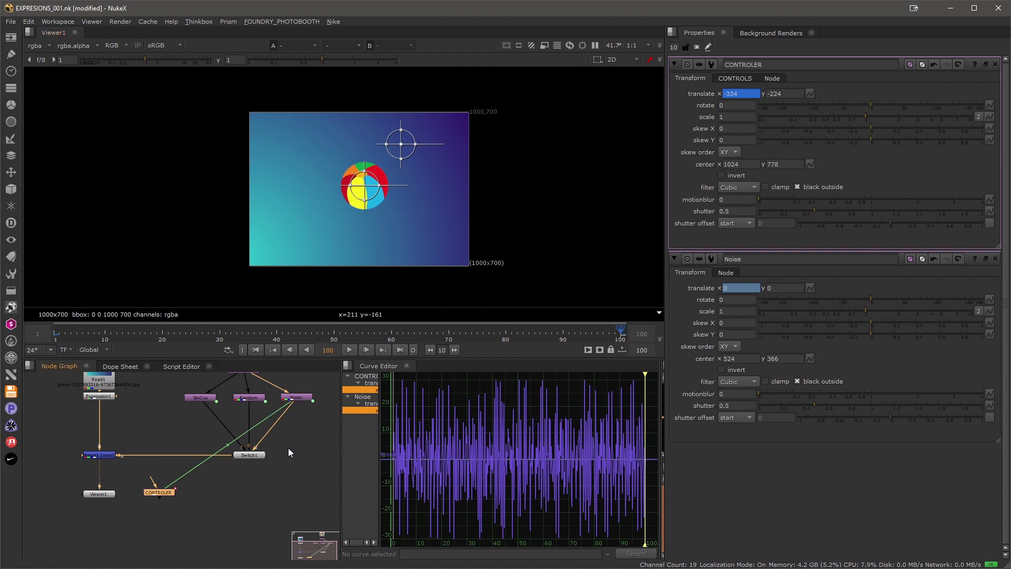
Set both the speed and offset controls of the CONTROLER node to 20
click(283, 408)
click(735, 78)
click(715, 116)
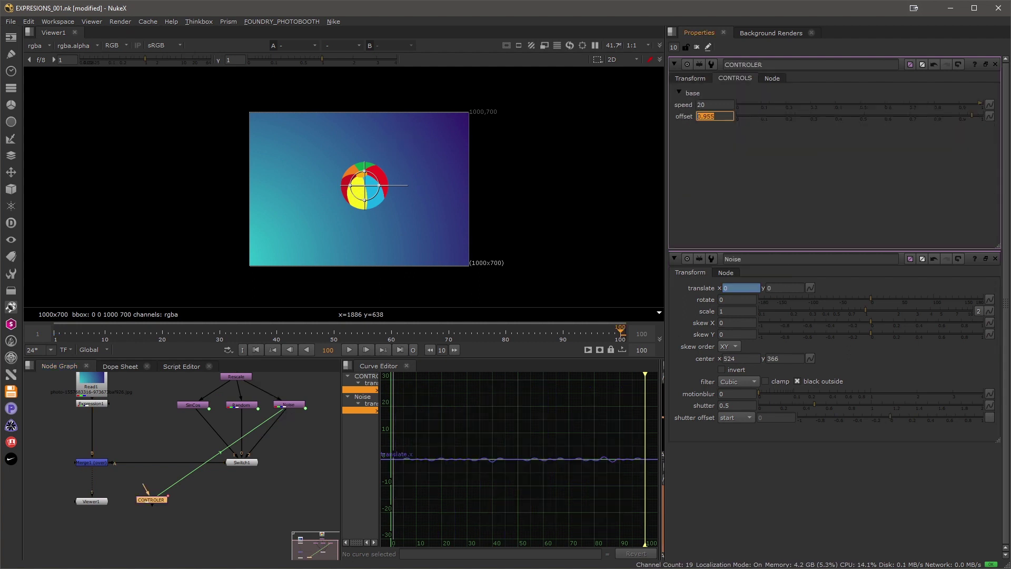
text(20)
key(Return)
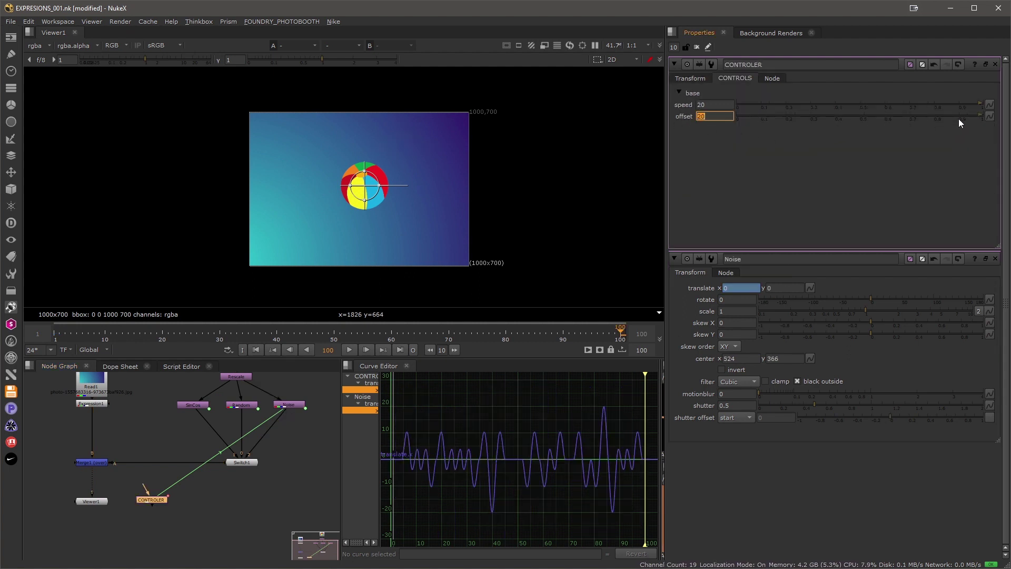
Try an offset of 1 on the CONTROLER node, and set the offset to 5
text(1)
key(Return)
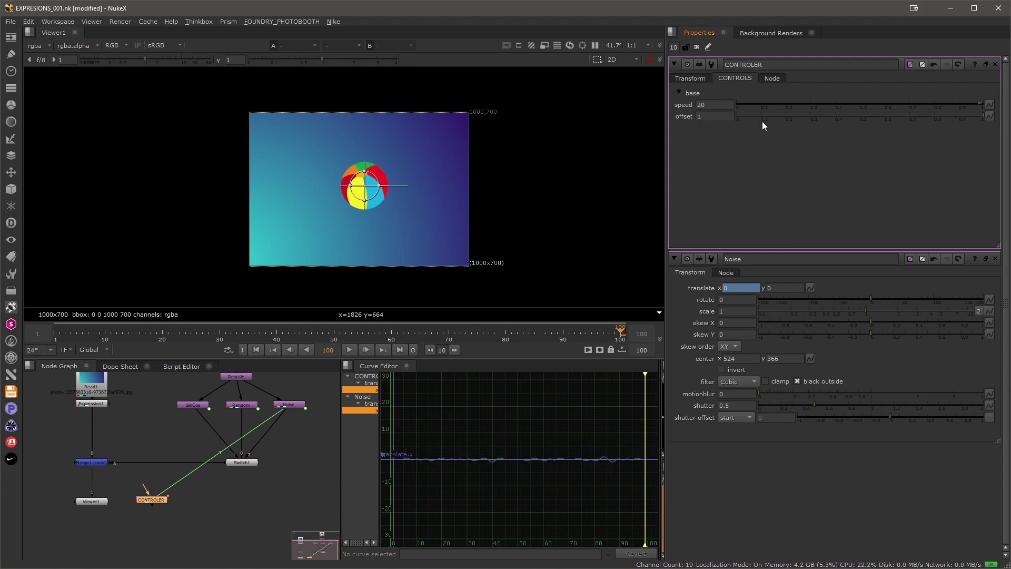
click(715, 116)
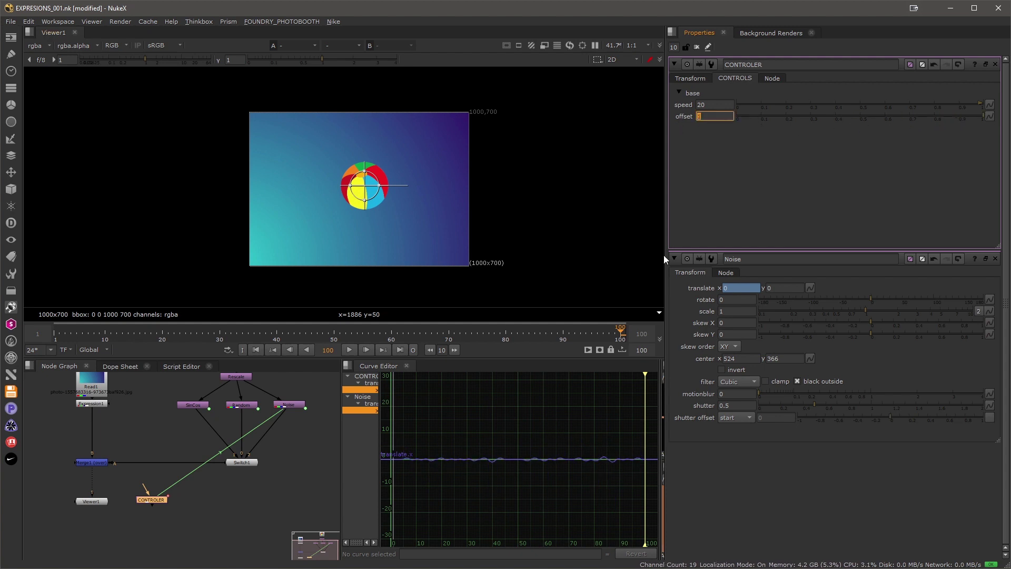
text(5)
key(Return)
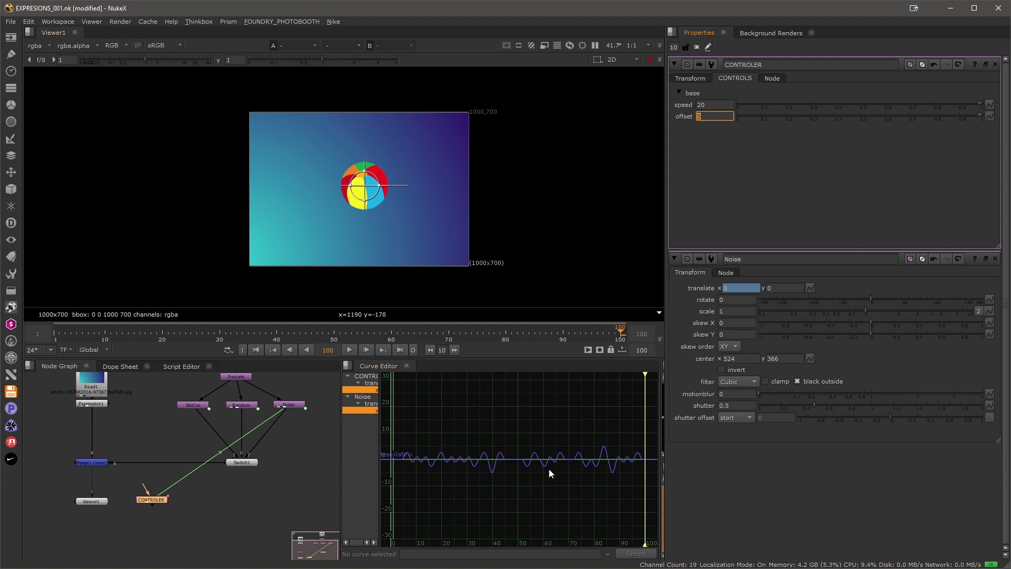